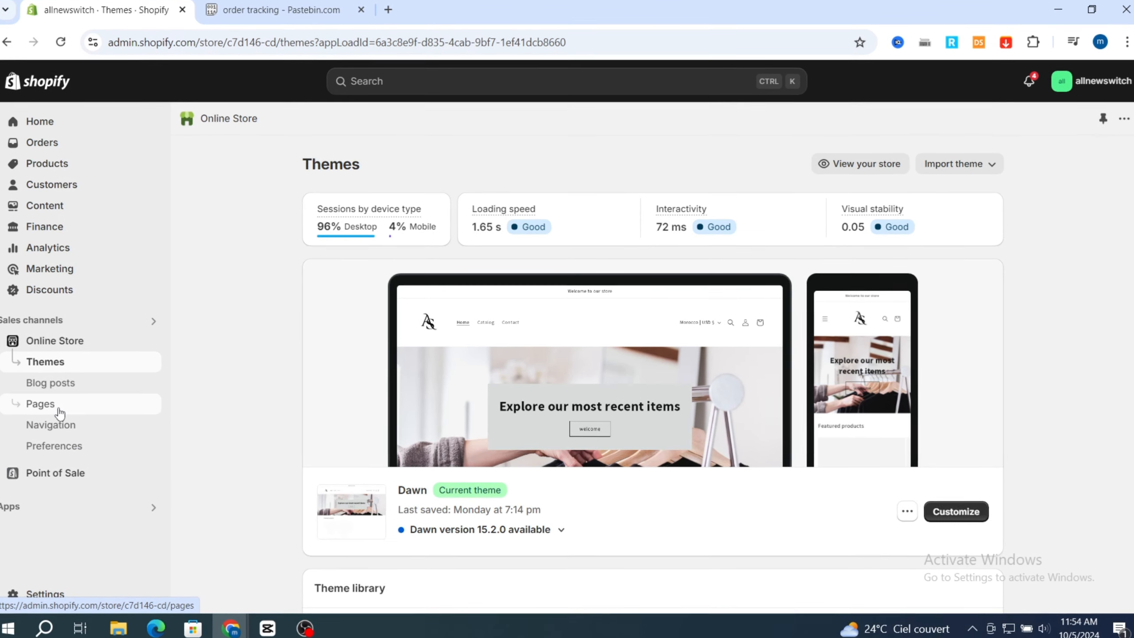
Step: Add a new online store page and title it "Order taracking"
{"action": "left_click", "coordinate": [60, 412]}
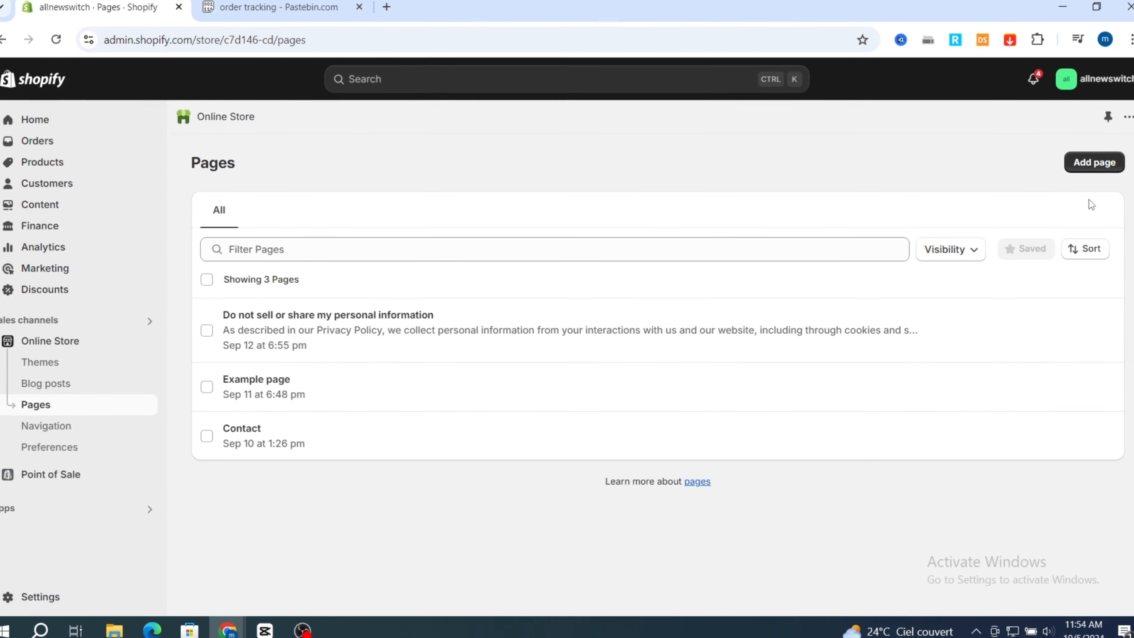
{"action": "left_click", "coordinate": [1113, 164]}
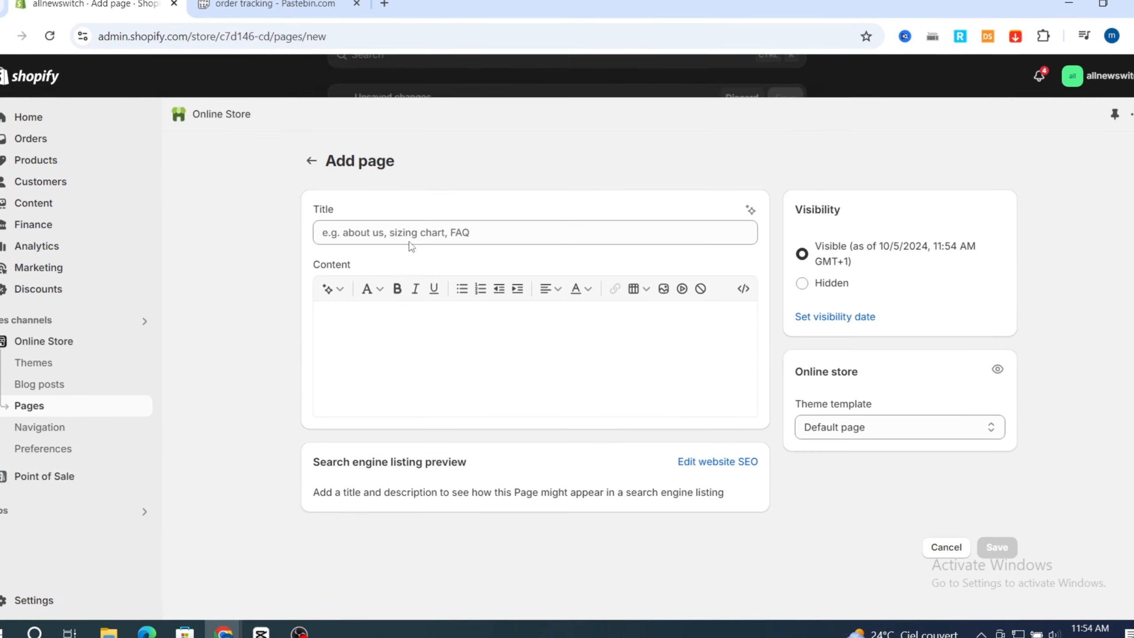
{"action": "left_click", "coordinate": [404, 229]}
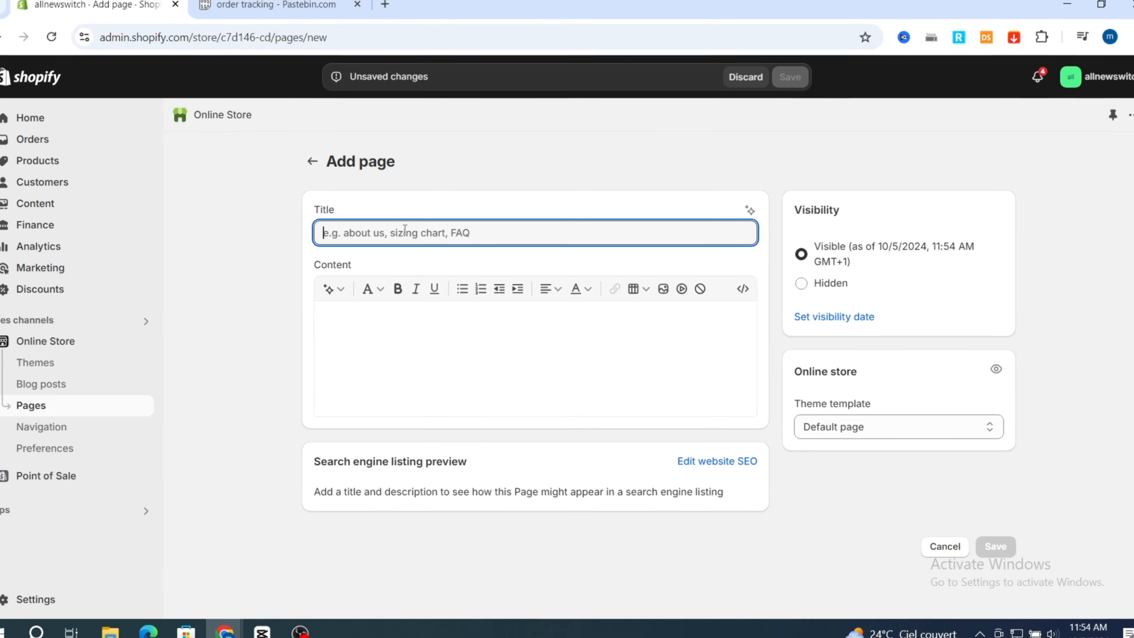
{"action": "type", "text": "Order tac"}
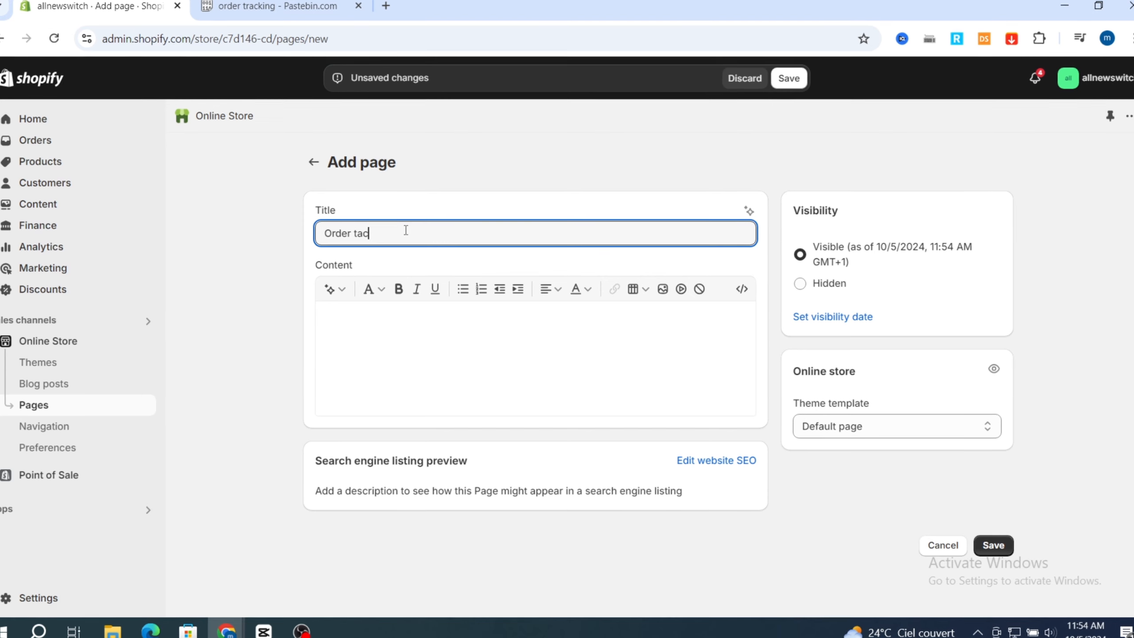
{"action": "type", "text": "tarac"}
{"action": "key", "text": "BackSpace"}
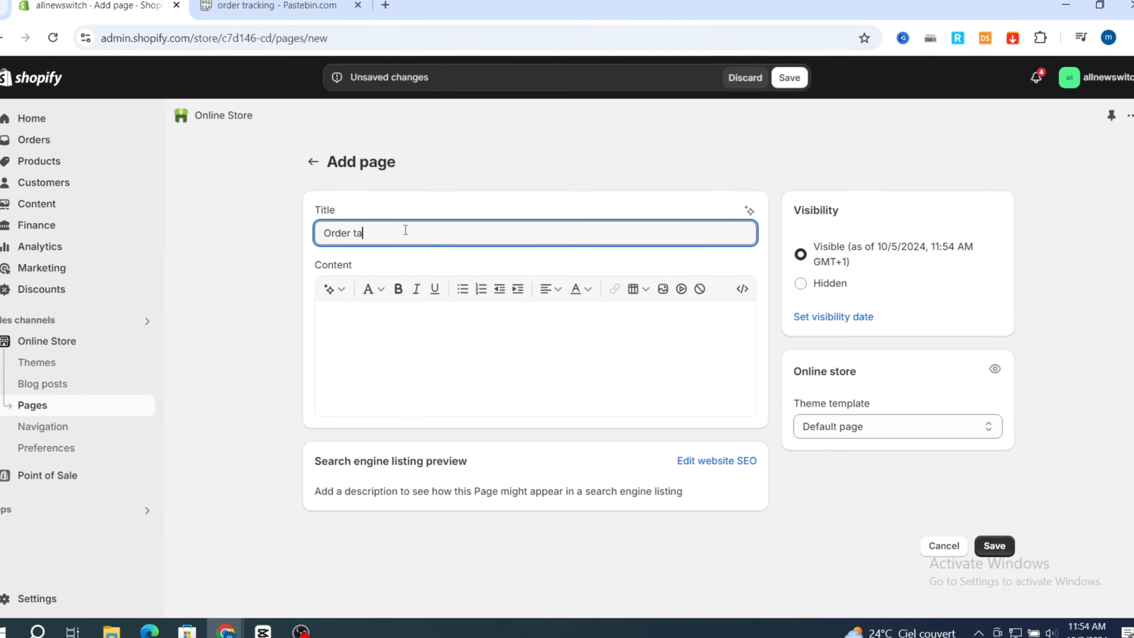
{"action": "type", "text": "racking"}
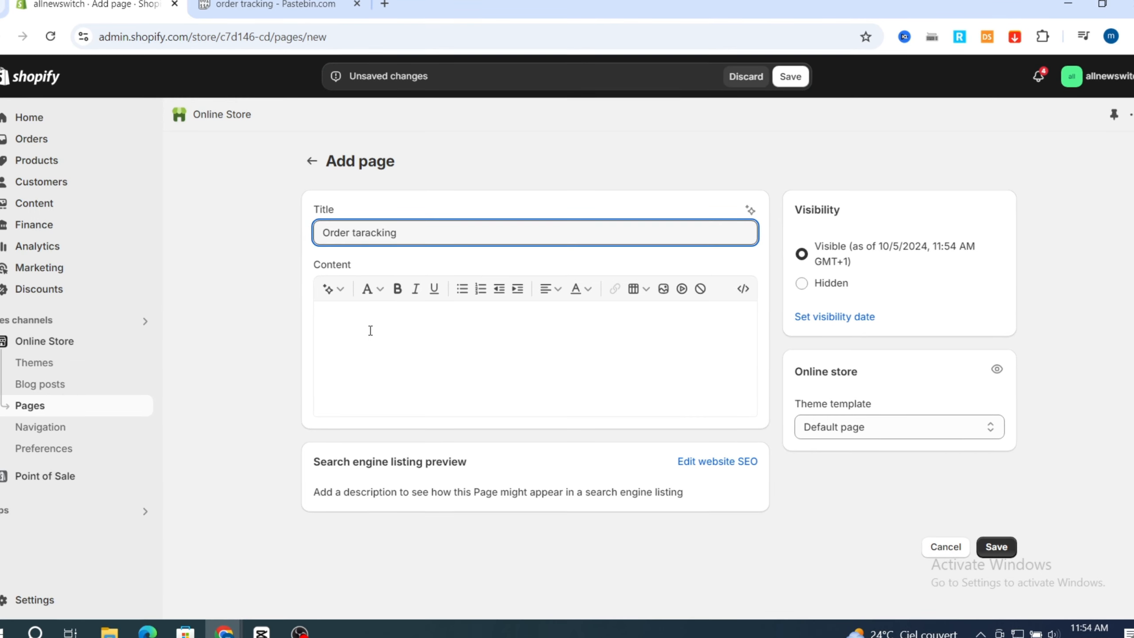
Step: Switch the page content to HTML editing and copy the tracking page script, lines 3 to 29, from the Pastebin order tracking paste
{"action": "left_click", "coordinate": [743, 289]}
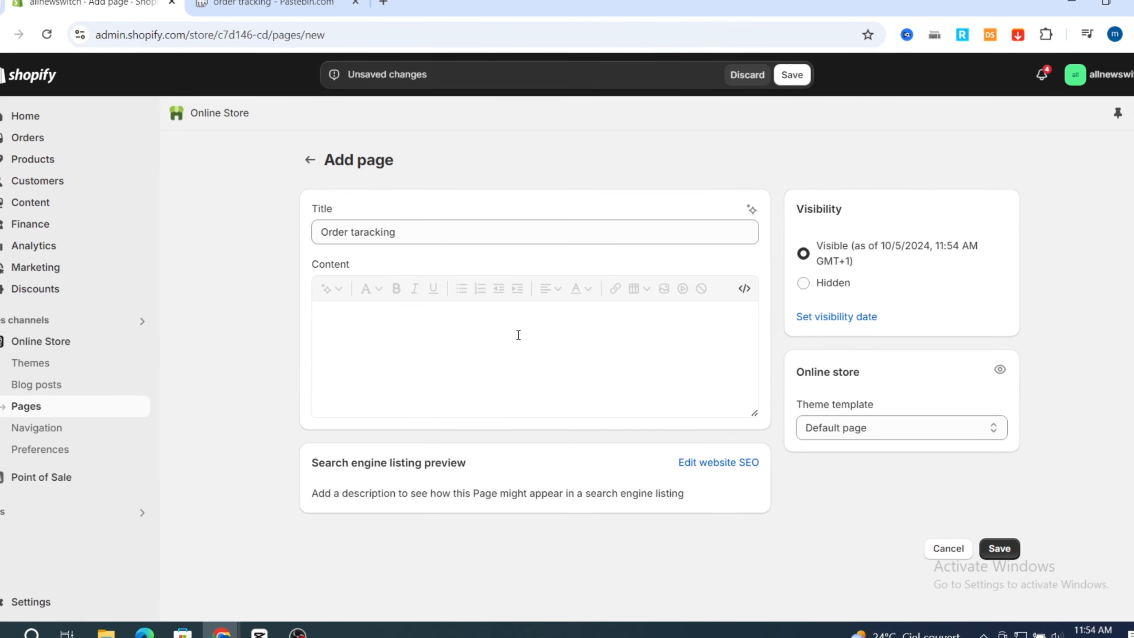
{"action": "left_click", "coordinate": [455, 329]}
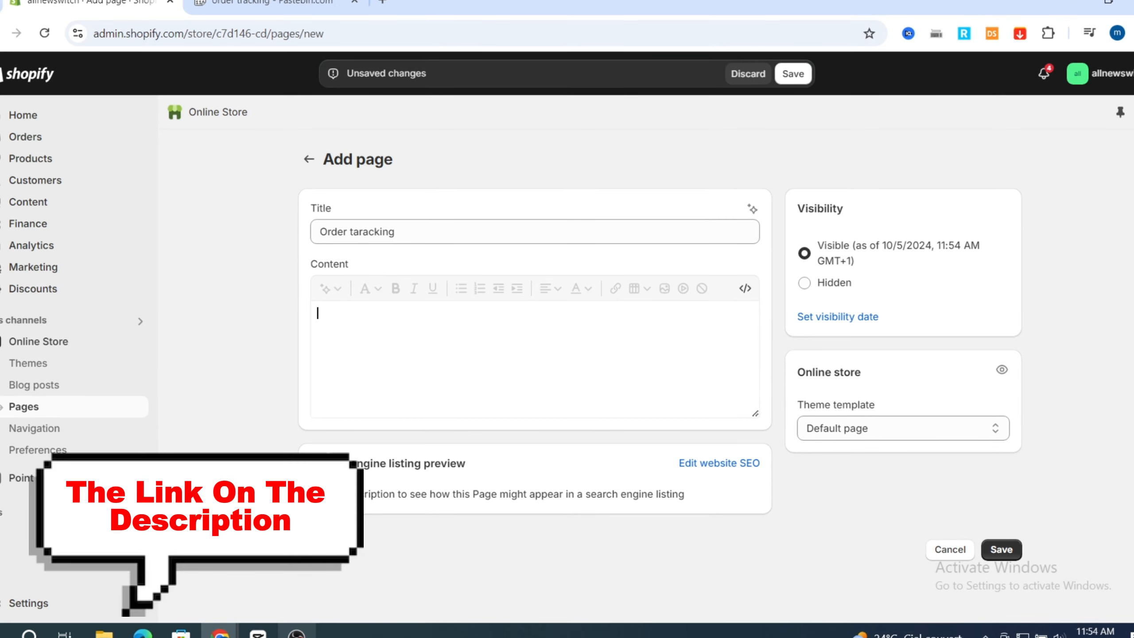
{"action": "left_click", "coordinate": [273, 6]}
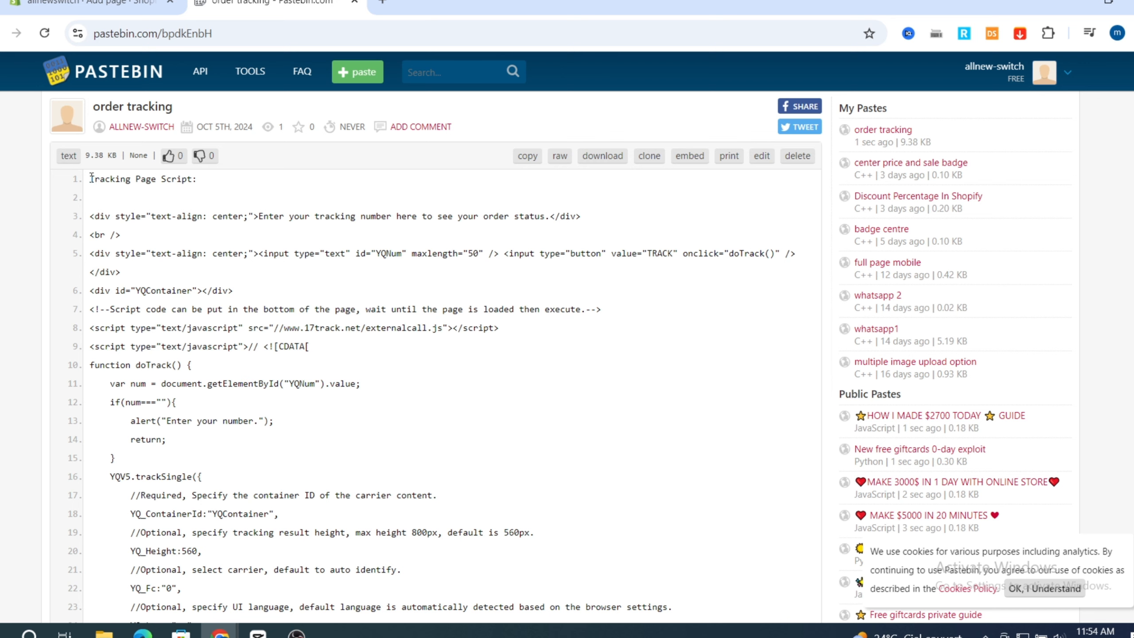
{"action": "left_click_drag", "start_coordinate": [92, 178], "coordinate": [139, 269]}
{"action": "left_click", "coordinate": [214, 198]}
{"action": "left_click_drag", "start_coordinate": [91, 212], "coordinate": [435, 438]}
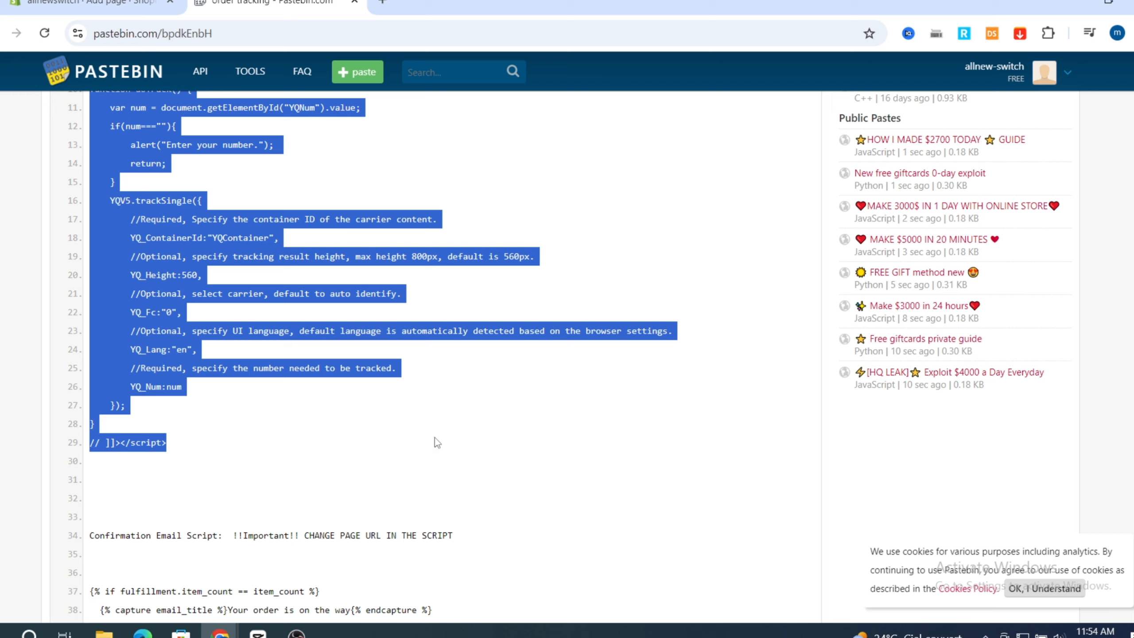
{"action": "right_click", "coordinate": [345, 208]}
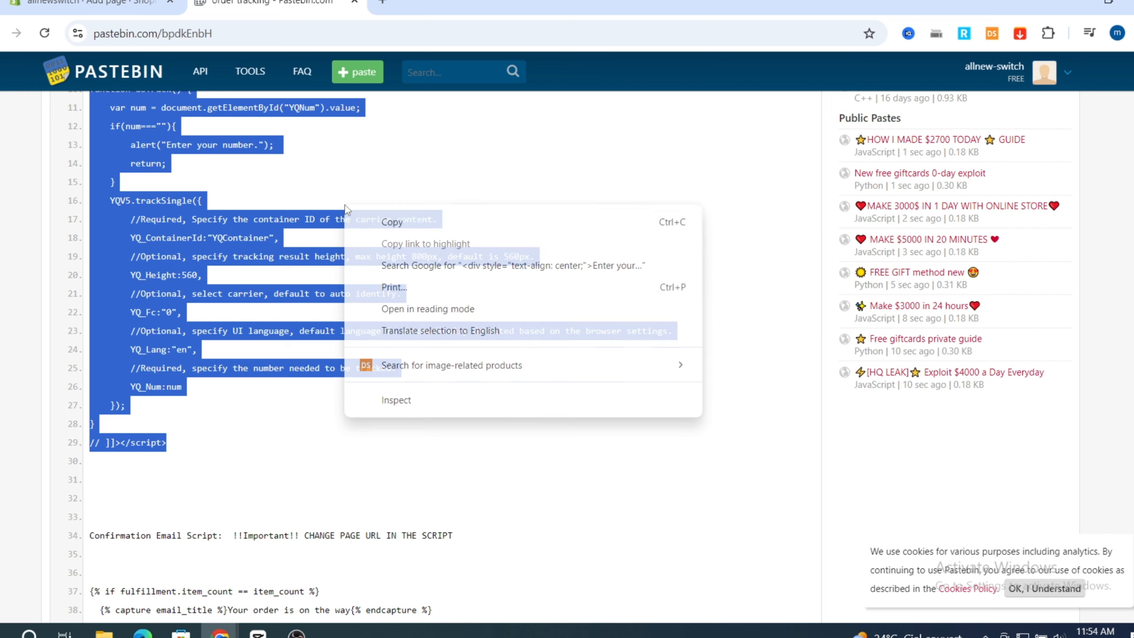
{"action": "left_click", "coordinate": [393, 224]}
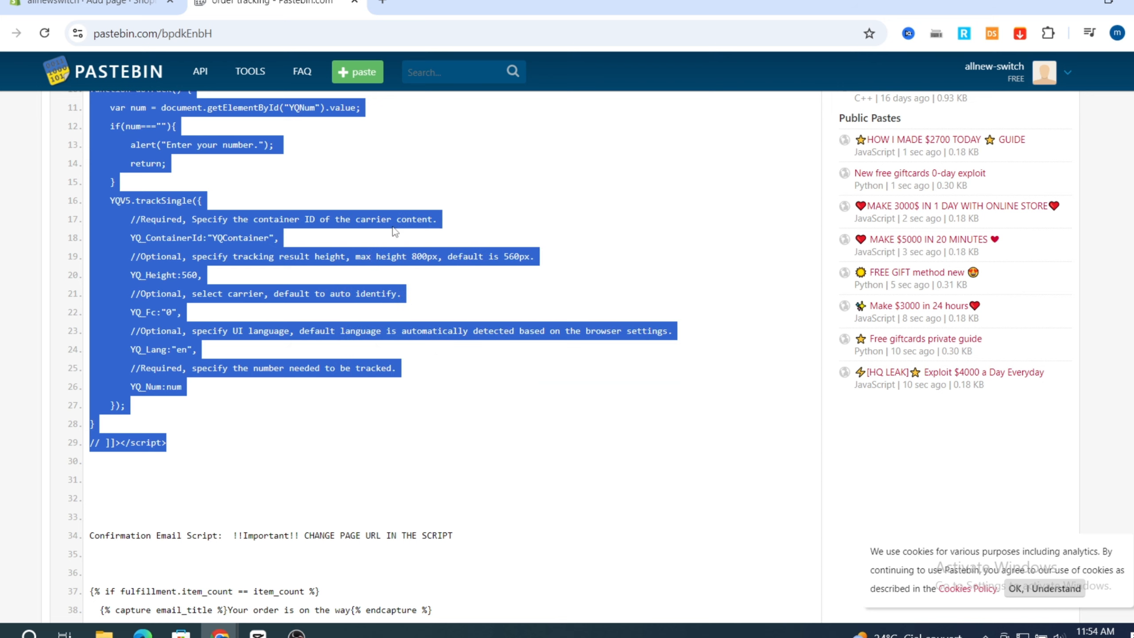
Step: Return to the Shopify page, paste the copied tracking script into its HTML content and save the page
{"action": "left_click", "coordinate": [77, 2]}
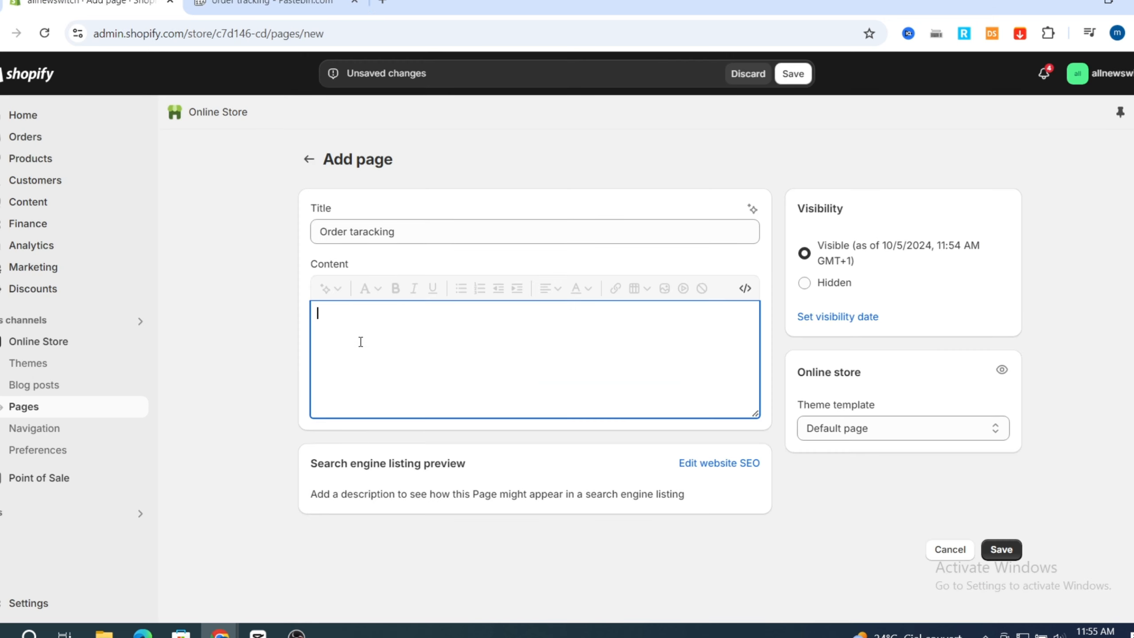
{"action": "left_click", "coordinate": [360, 325]}
{"action": "key", "text": "ctrl+v"}
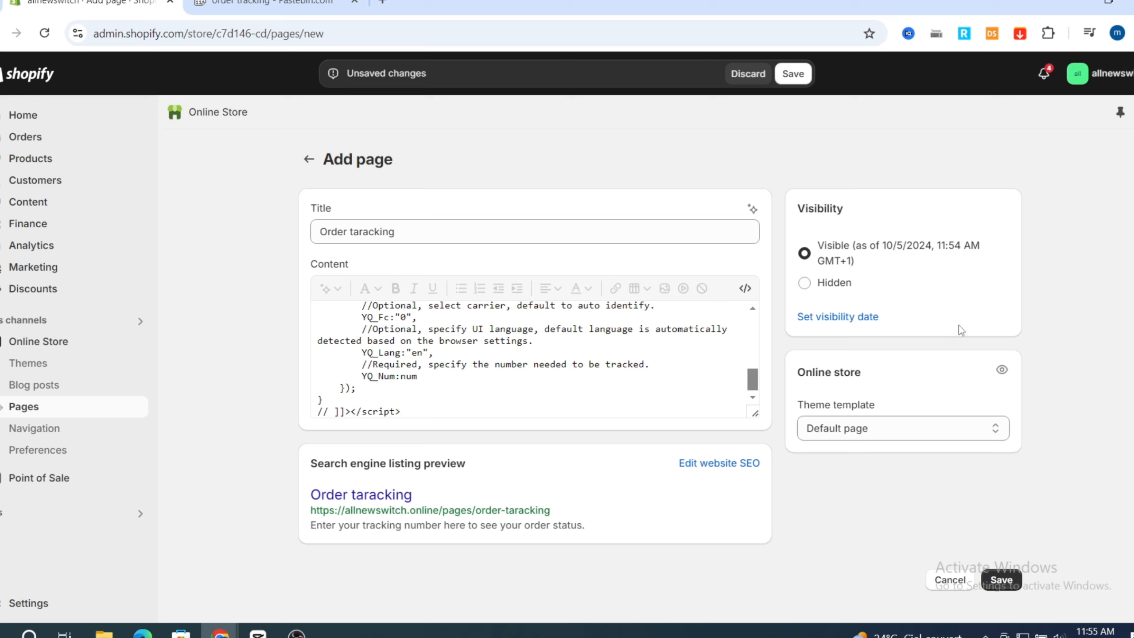
{"action": "left_click", "coordinate": [1001, 584]}
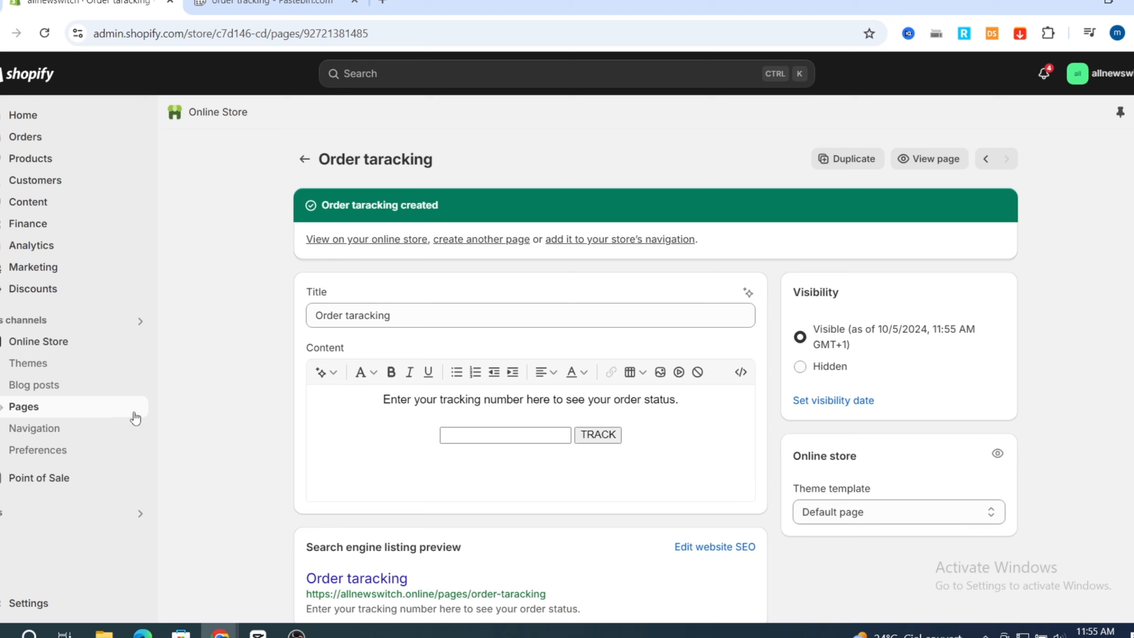
Step: Add an item linking to the Order taracking page to the store's Main menu and save the menu
{"action": "left_click", "coordinate": [32, 431]}
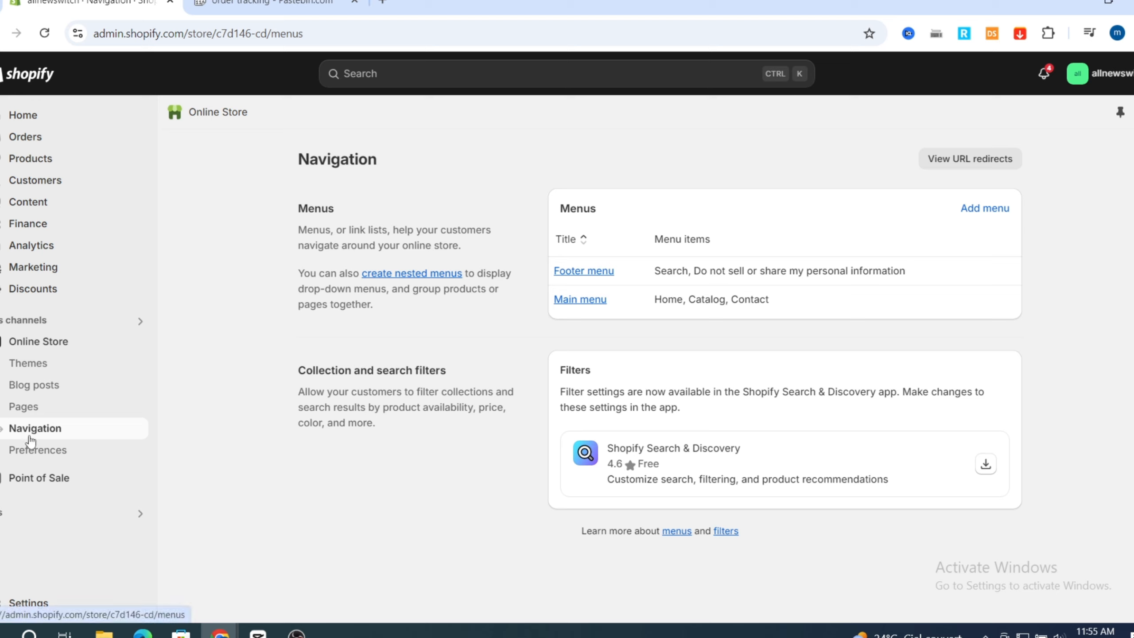
{"action": "left_click", "coordinate": [582, 300]}
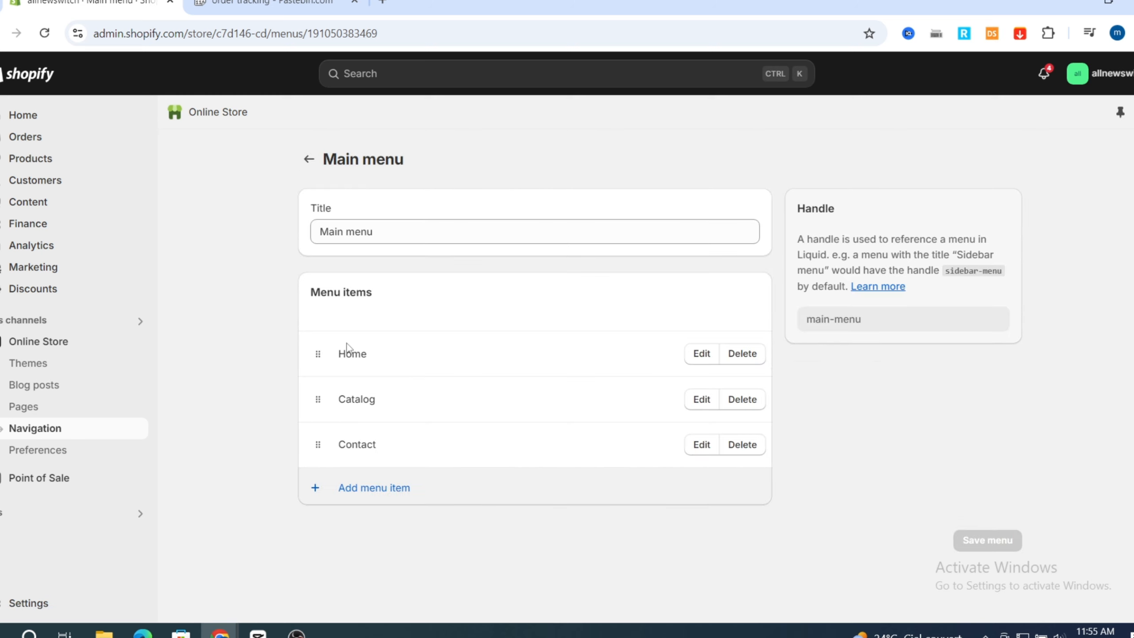
{"action": "left_click", "coordinate": [361, 488]}
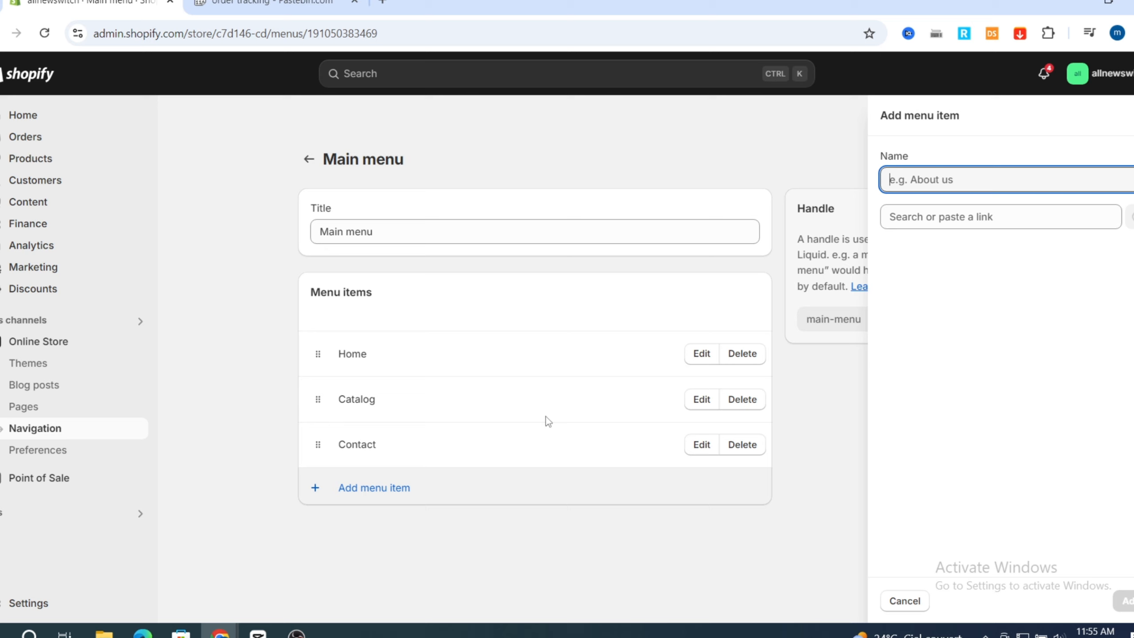
{"action": "left_click", "coordinate": [937, 218]}
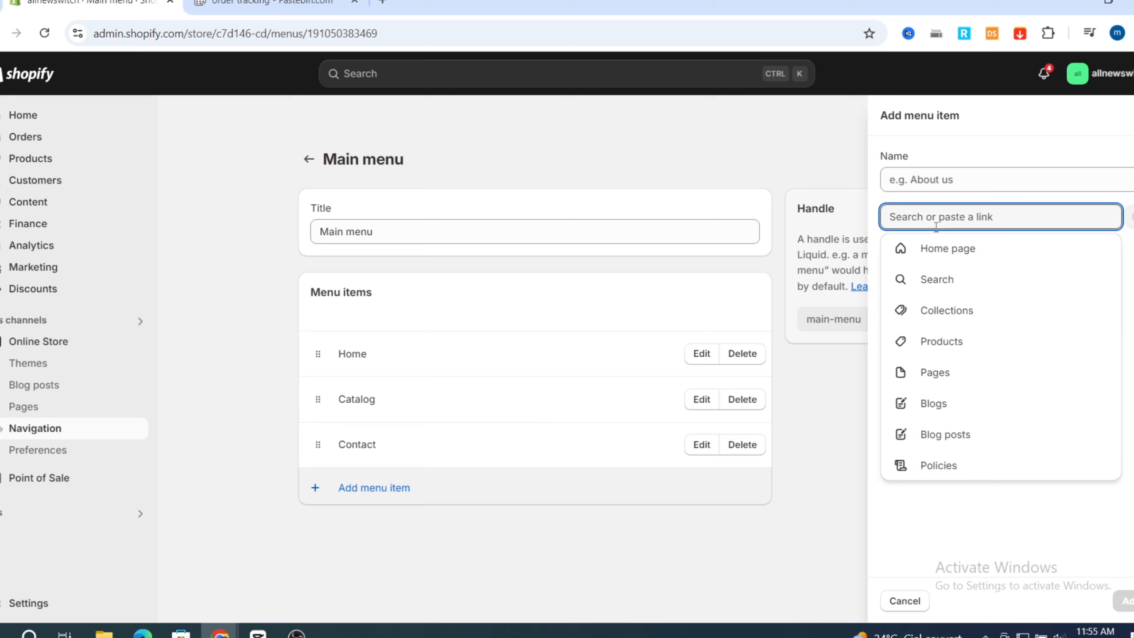
{"action": "left_click", "coordinate": [907, 379]}
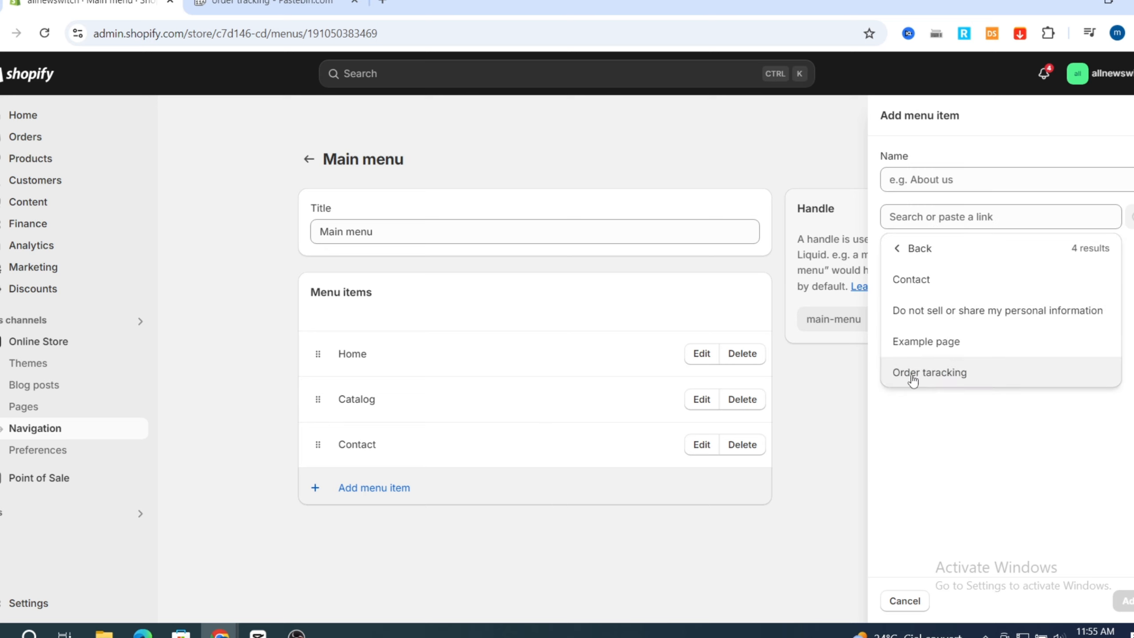
{"action": "left_click", "coordinate": [914, 375]}
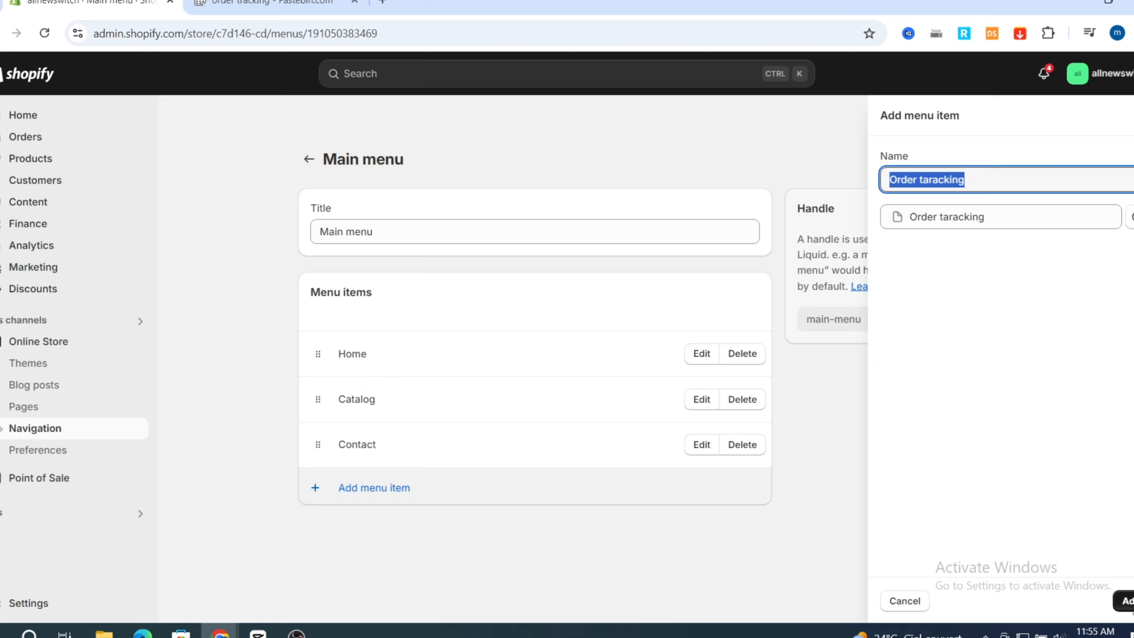
{"action": "left_click", "coordinate": [1125, 601]}
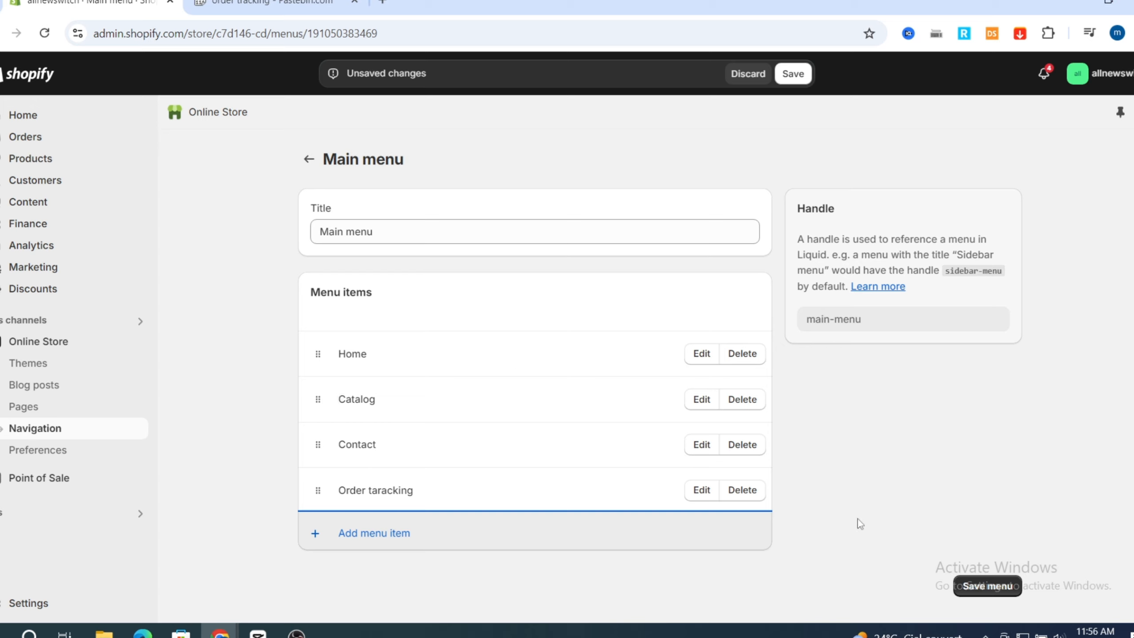
{"action": "left_click", "coordinate": [984, 589]}
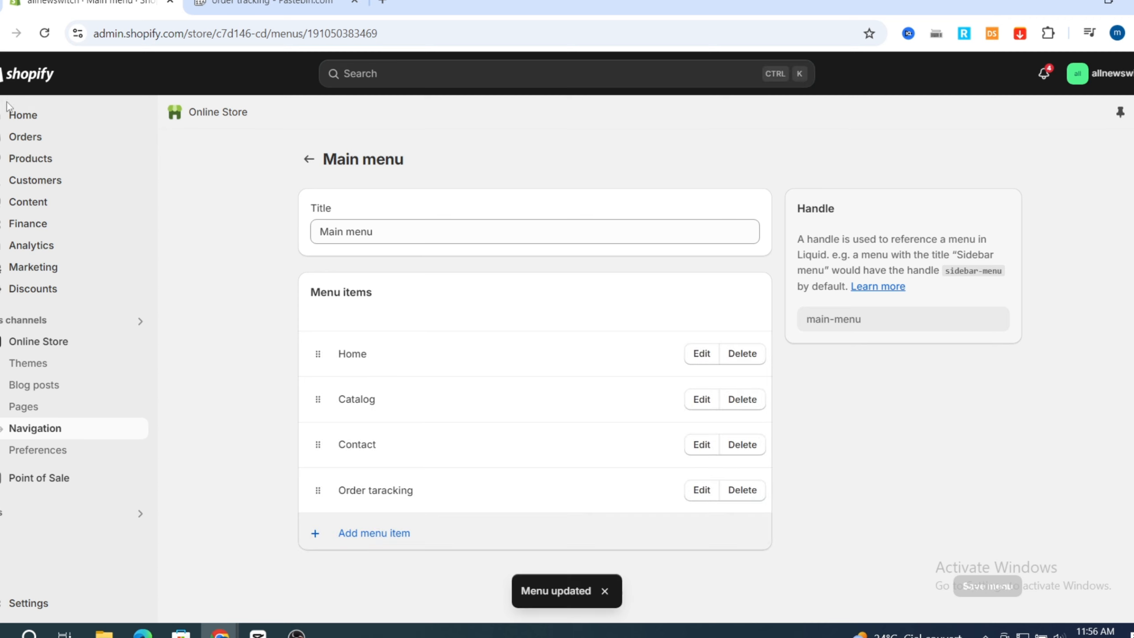
Step: View the live online store and open its Order taracking page to check the tracking form
{"action": "left_click", "coordinate": [116, 347]}
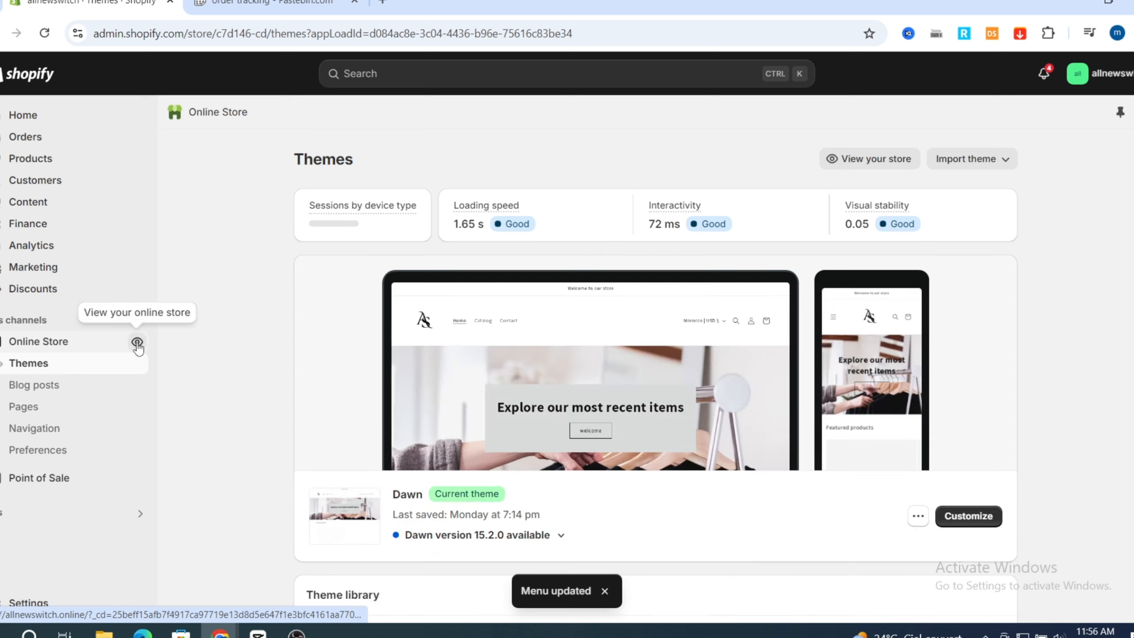
{"action": "left_click", "coordinate": [867, 161]}
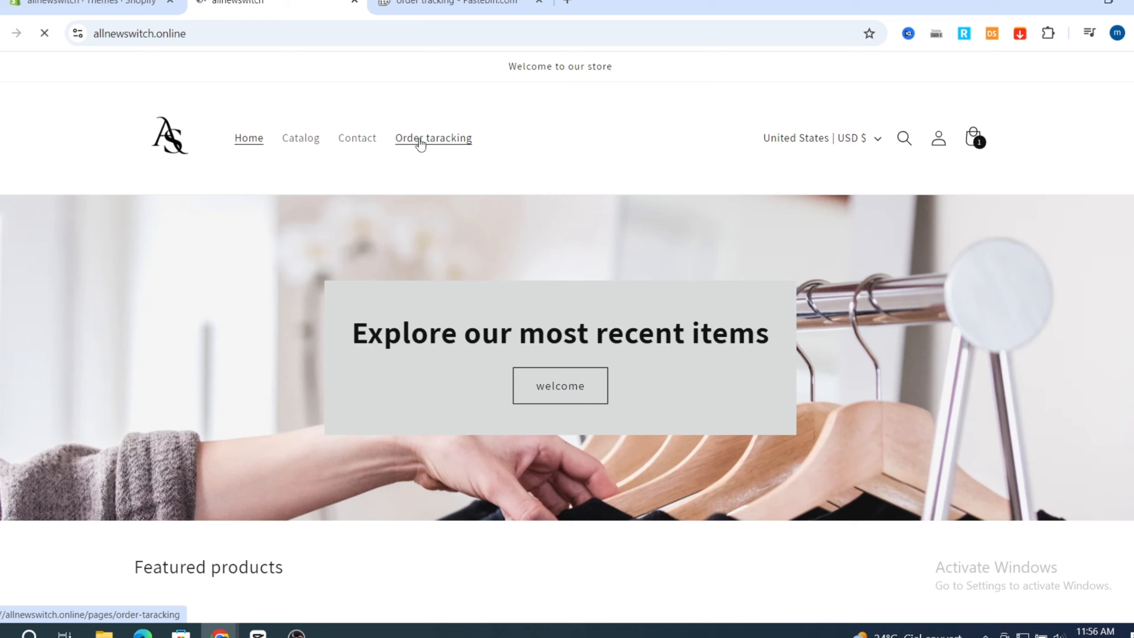
{"action": "left_click", "coordinate": [419, 141]}
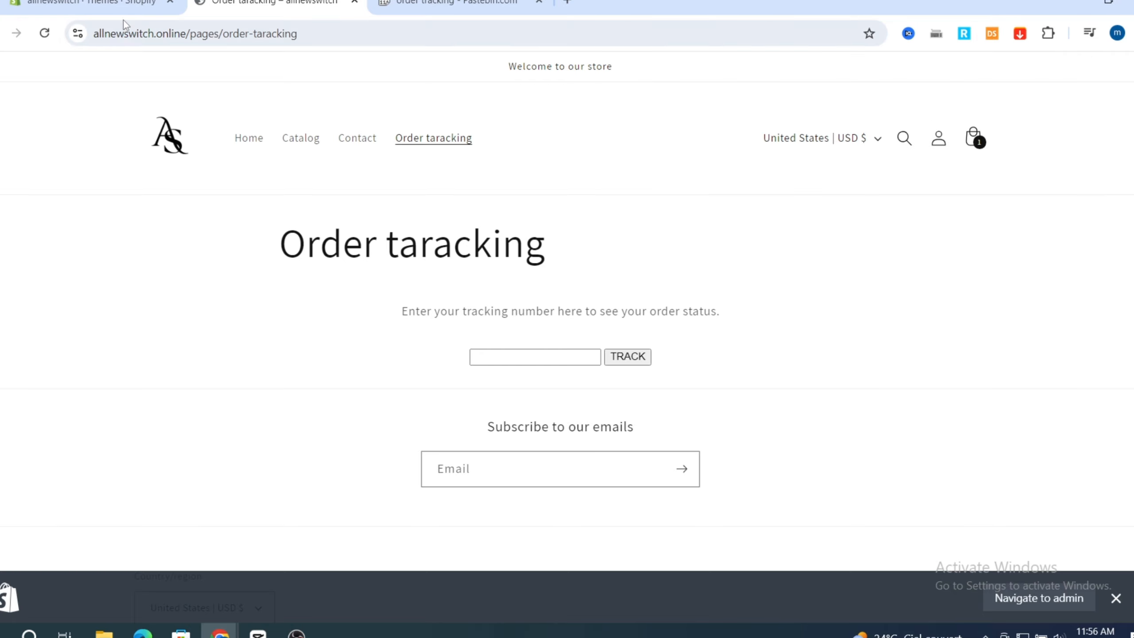
Step: Return to the Shopify admin and open the Customer notifications list in the store's notification settings
{"action": "left_click", "coordinate": [119, 8]}
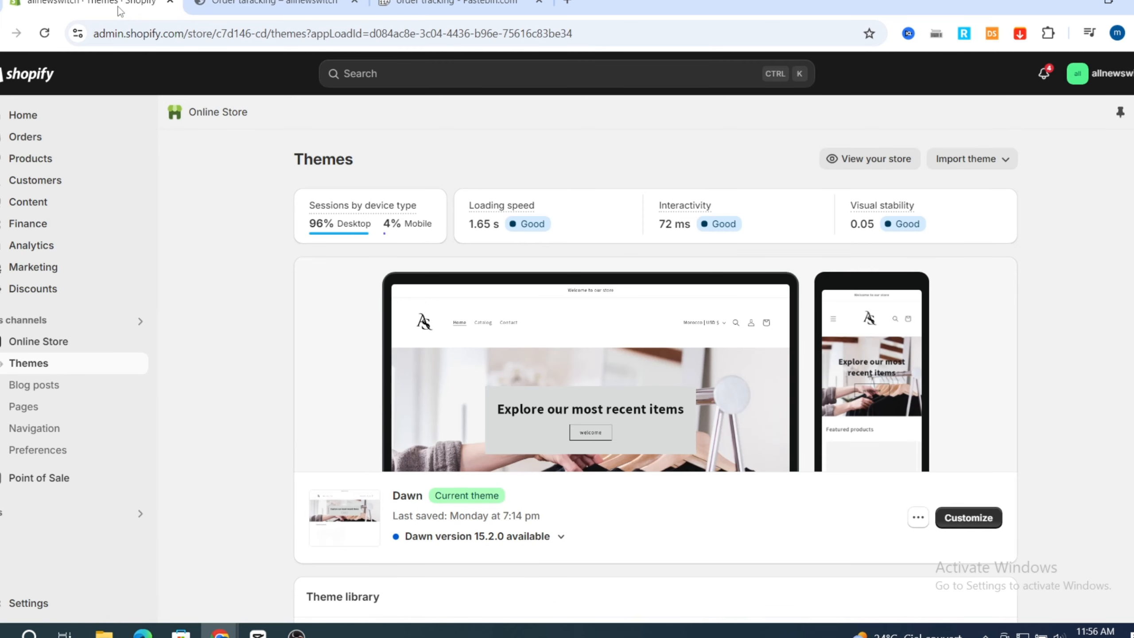
{"action": "left_click", "coordinate": [25, 614]}
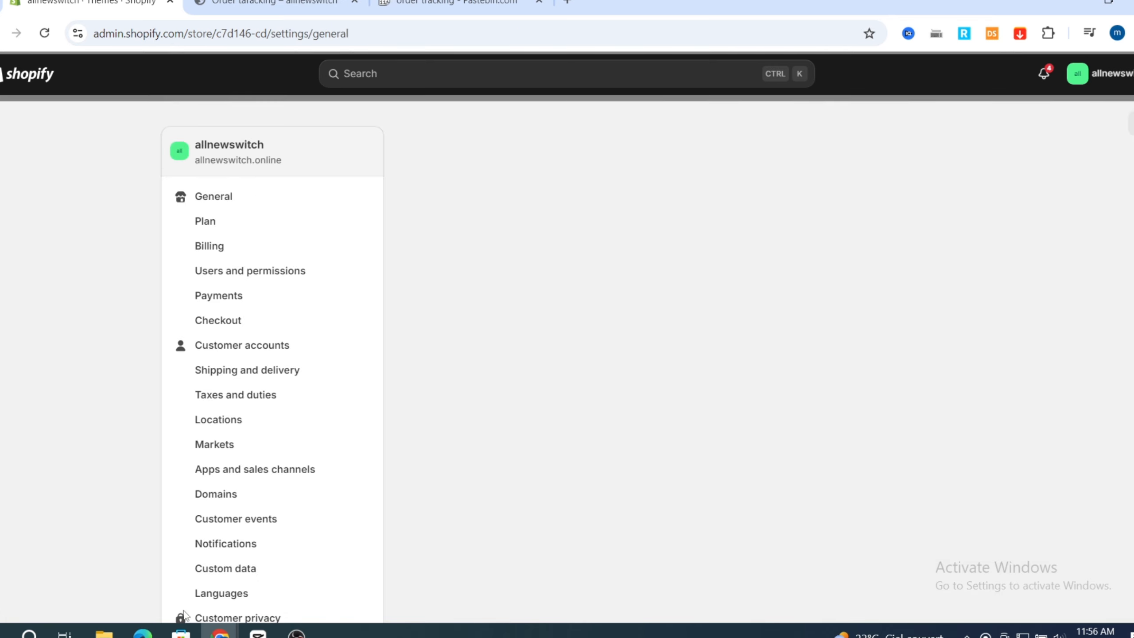
{"action": "scroll", "coordinate": [225, 495], "scroll_direction": "down", "scroll_amount": 3}
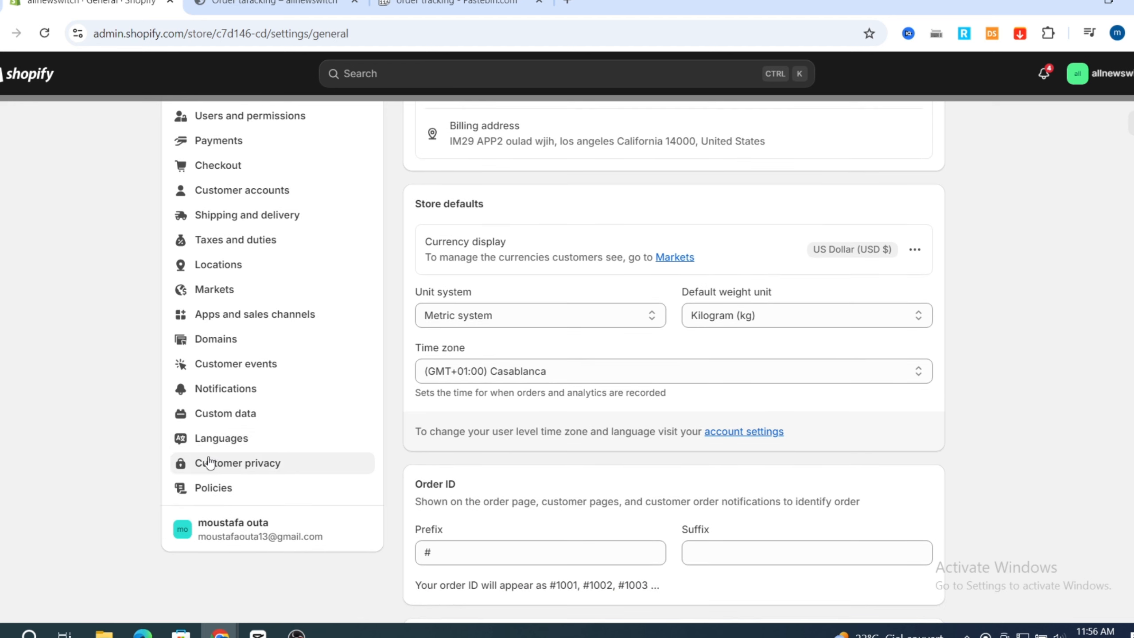
{"action": "left_click", "coordinate": [215, 395]}
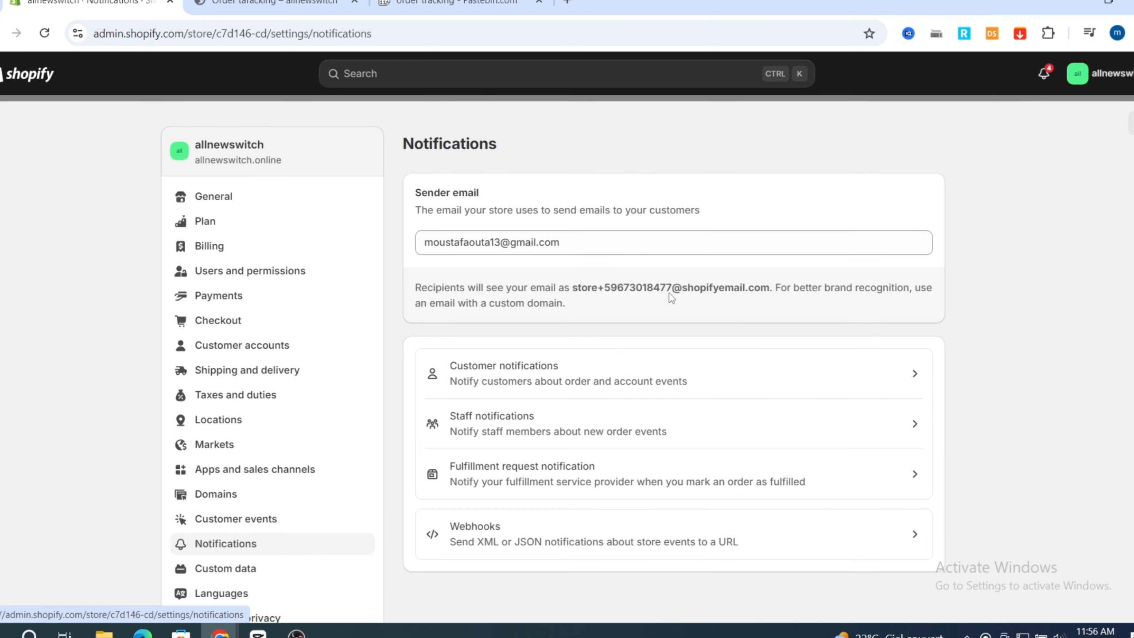
{"action": "scroll", "coordinate": [558, 364], "scroll_direction": "down", "scroll_amount": 2}
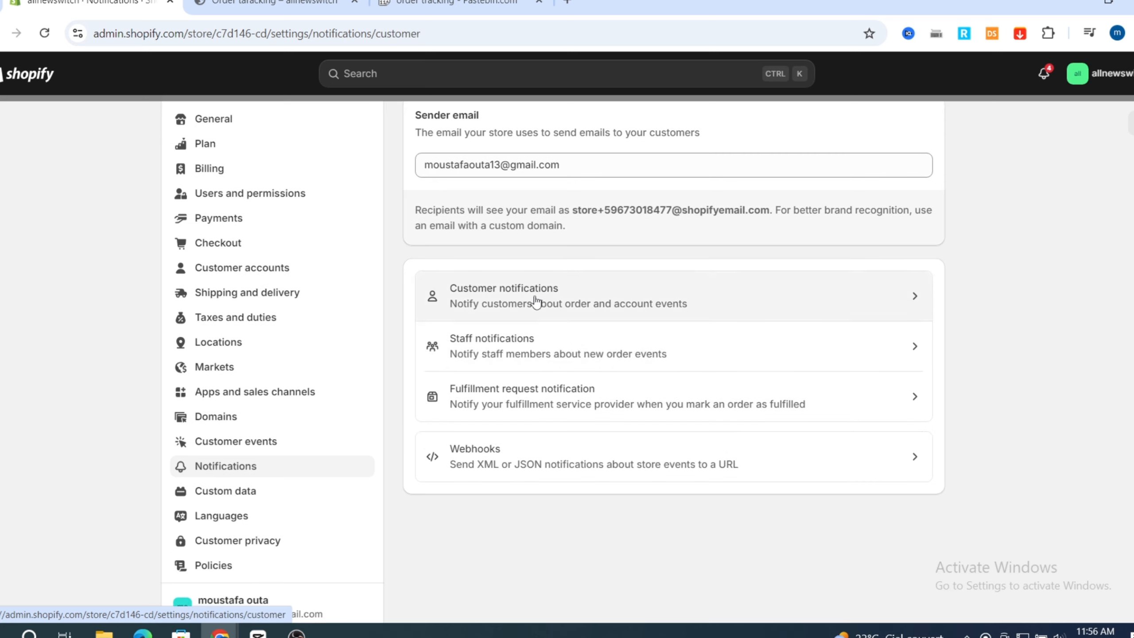
{"action": "left_click", "coordinate": [536, 302]}
Step: Find the Shipping updated group among the customer notifications and open its Shipping update template
{"action": "scroll", "coordinate": [563, 403], "scroll_direction": "down", "scroll_amount": 6}
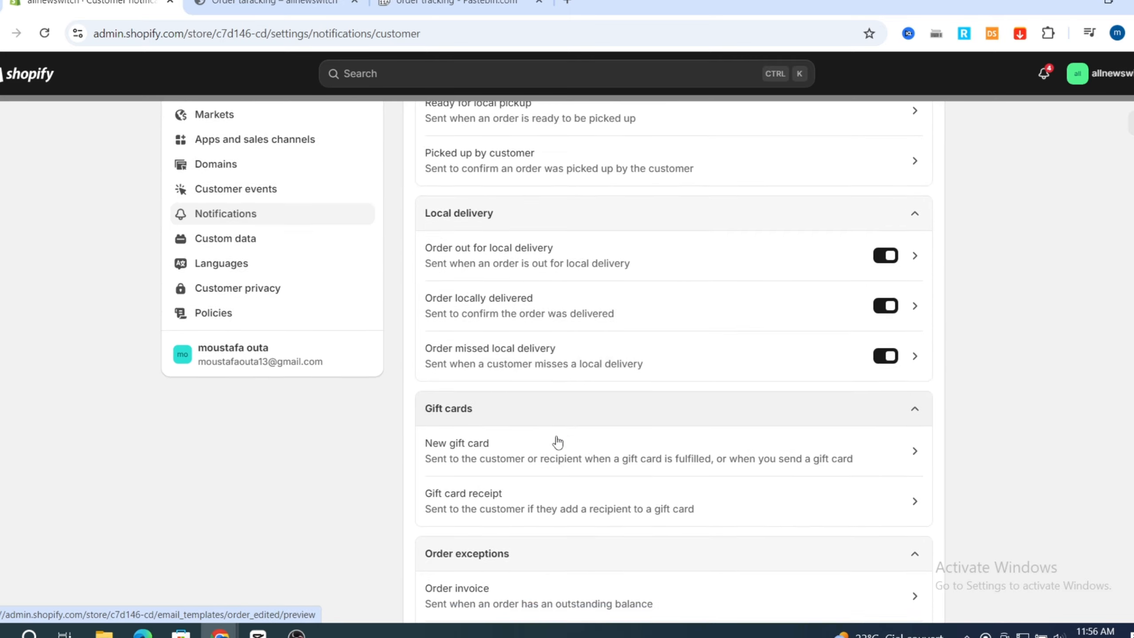
{"action": "scroll", "coordinate": [558, 442], "scroll_direction": "down", "scroll_amount": 10}
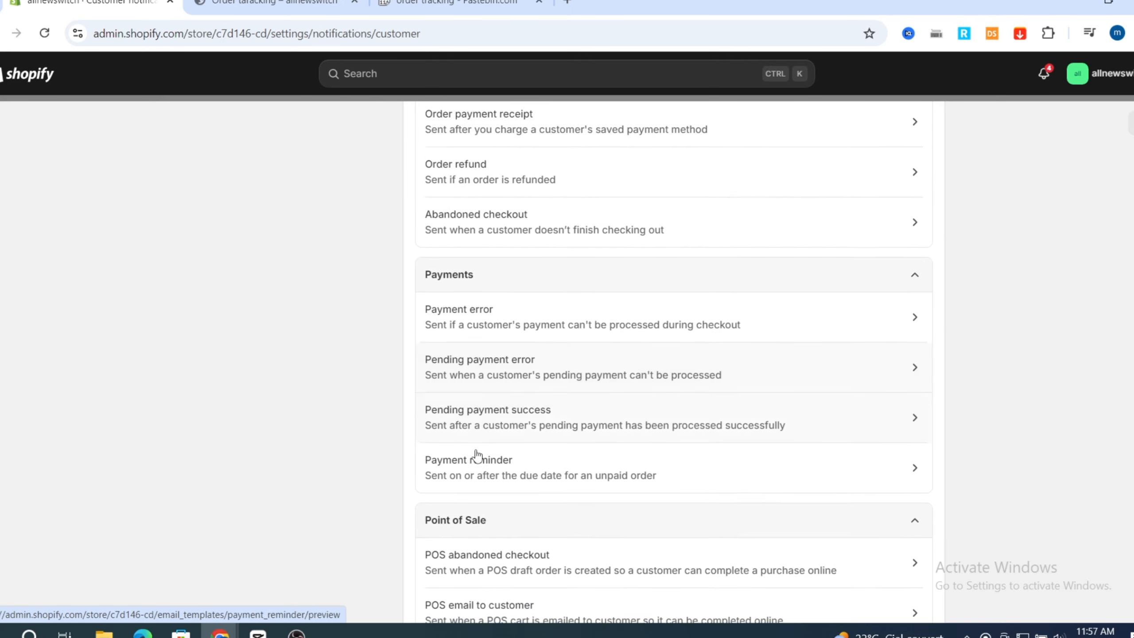
{"action": "scroll", "coordinate": [477, 455], "scroll_direction": "down", "scroll_amount": 9}
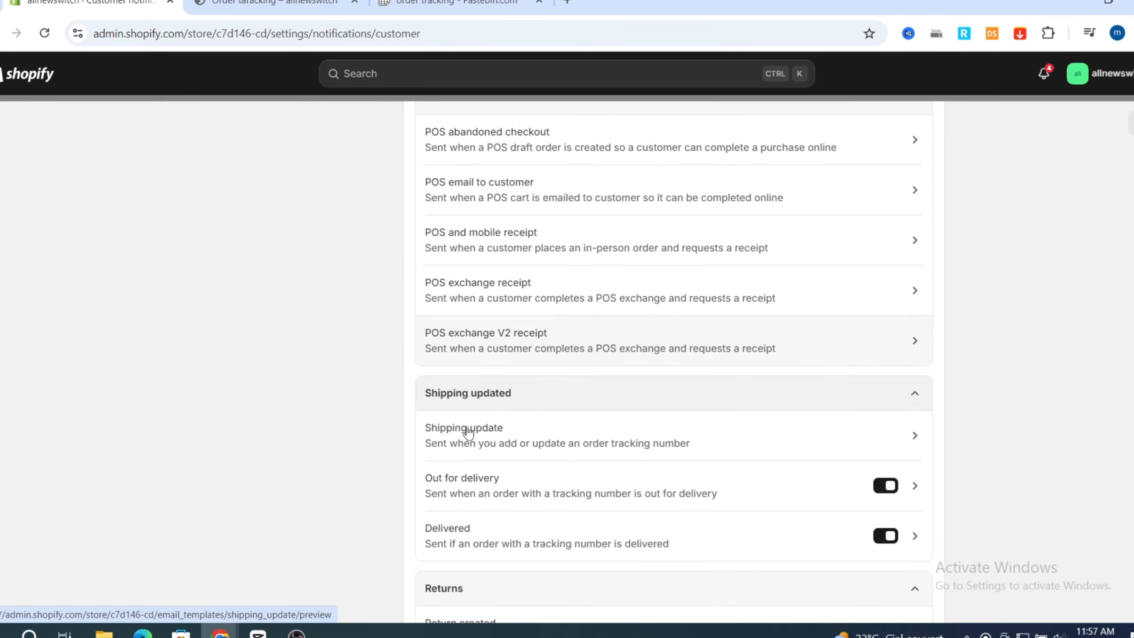
{"action": "scroll", "coordinate": [593, 397], "scroll_direction": "down", "scroll_amount": 2}
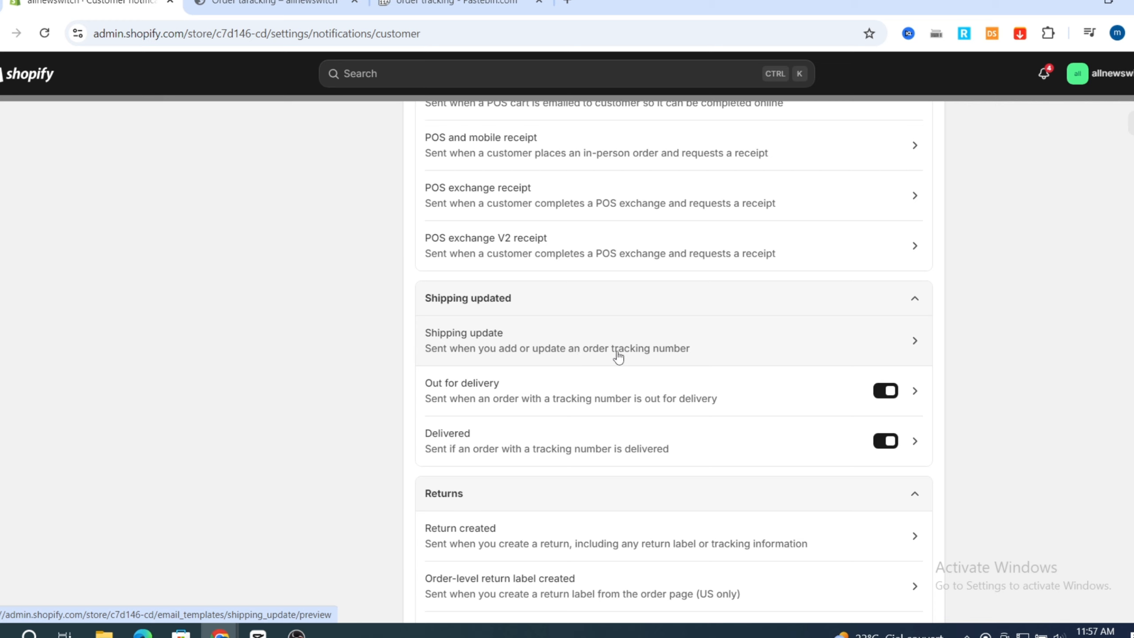
{"action": "left_click", "coordinate": [670, 349]}
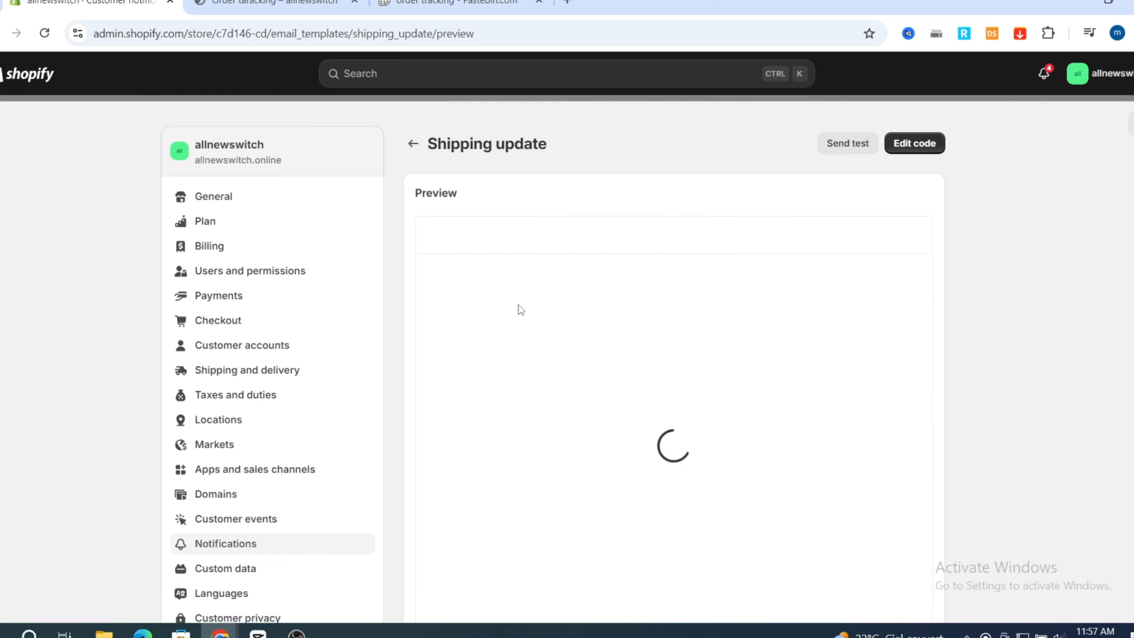
Step: Examine the Shipping update email preview, including its order button, tracking number line and shipment items
{"action": "scroll", "coordinate": [717, 337], "scroll_direction": "down", "scroll_amount": 8}
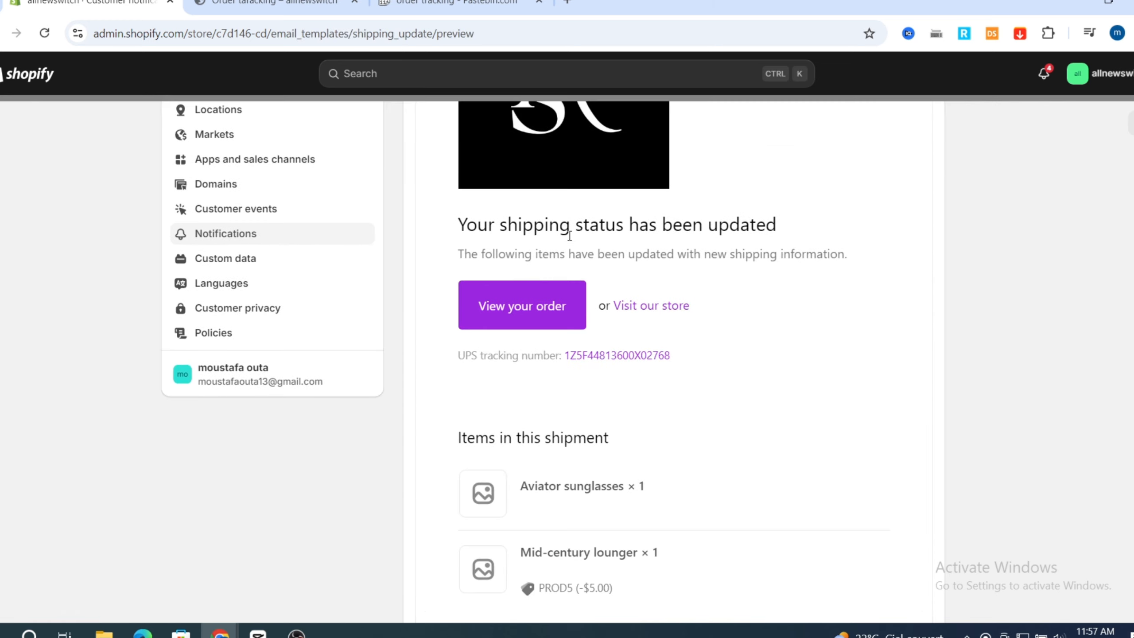
{"action": "scroll", "coordinate": [823, 322], "scroll_direction": "up", "scroll_amount": 5}
{"action": "scroll", "coordinate": [826, 321], "scroll_direction": "up", "scroll_amount": 4}
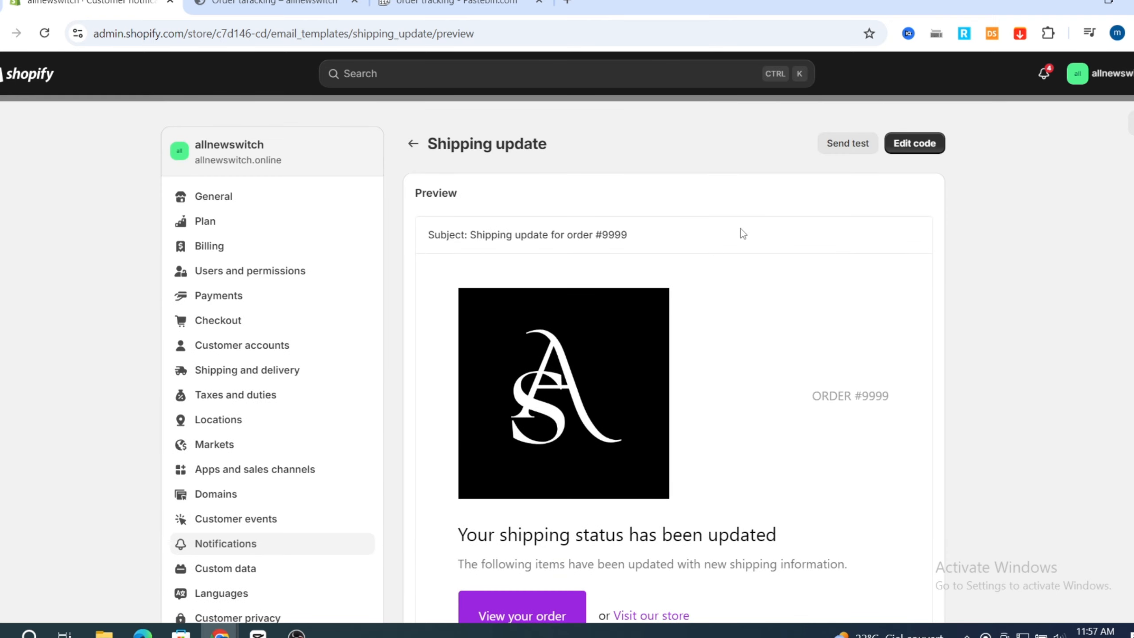
{"action": "scroll", "coordinate": [818, 291], "scroll_direction": "down", "scroll_amount": 6}
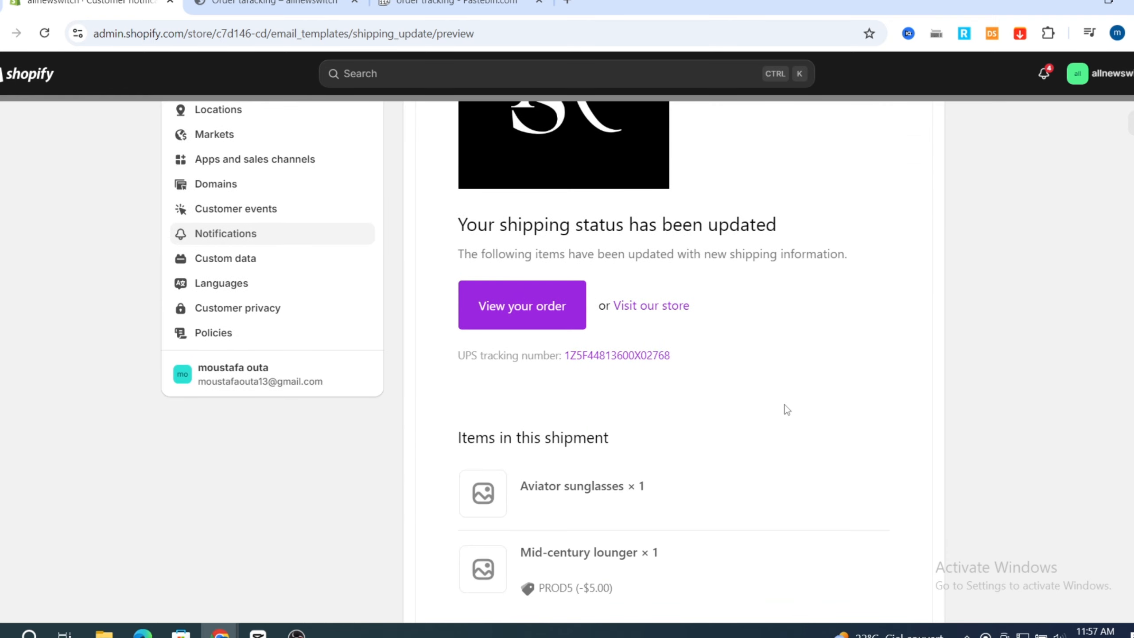
{"action": "scroll", "coordinate": [785, 410], "scroll_direction": "up", "scroll_amount": 6}
{"action": "scroll", "coordinate": [812, 342], "scroll_direction": "down", "scroll_amount": 5}
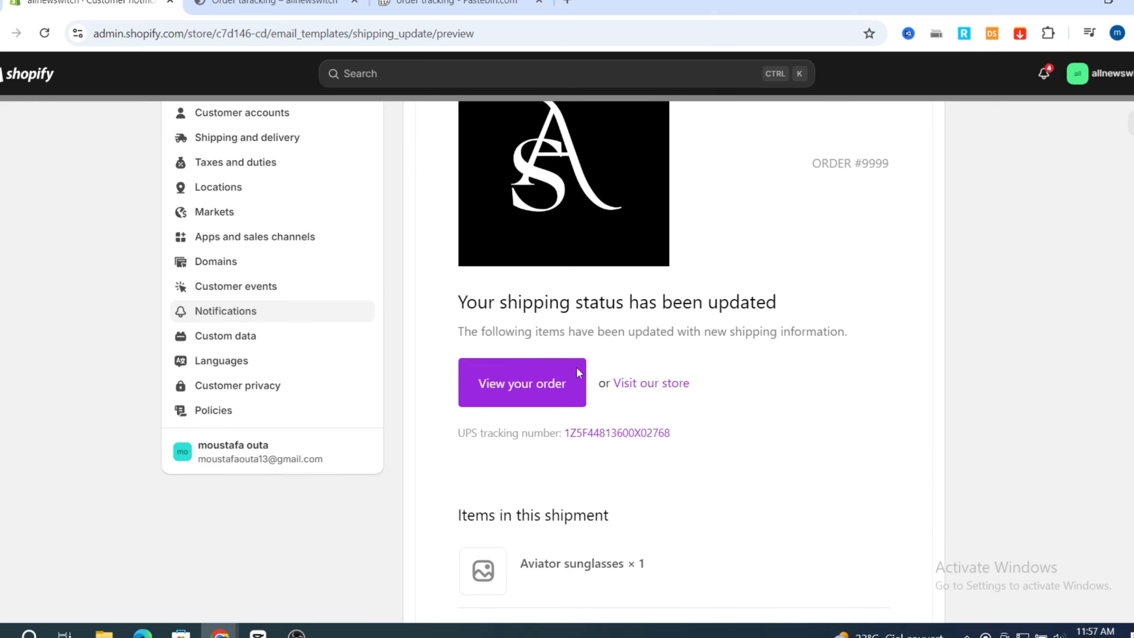
{"action": "scroll", "coordinate": [803, 322], "scroll_direction": "up", "scroll_amount": 5}
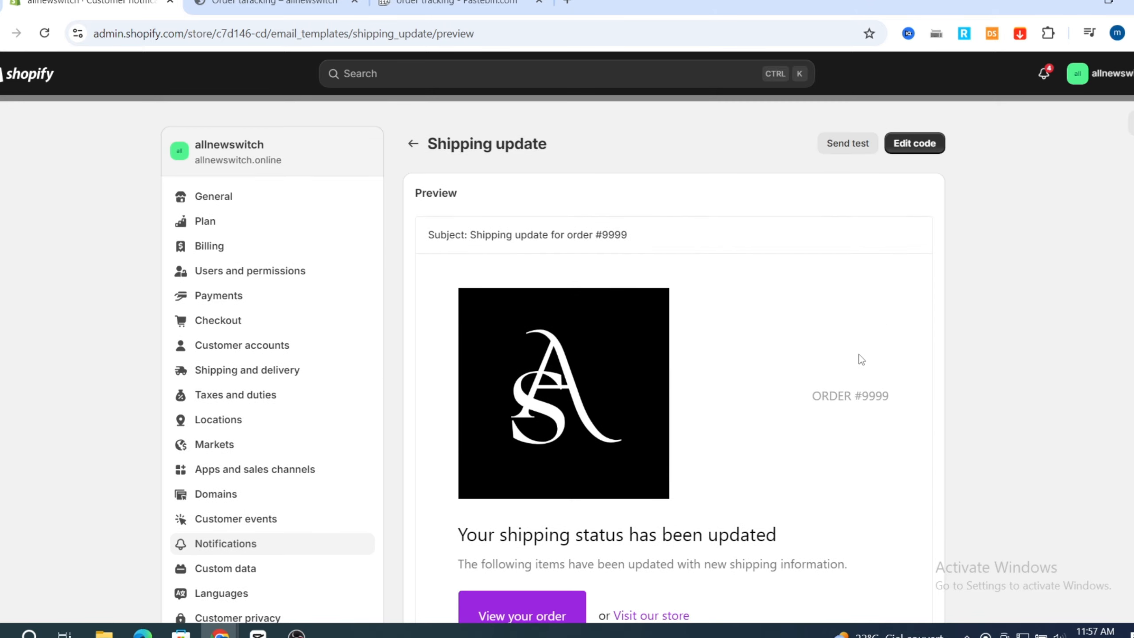
Step: Open the Shipping update template's code for editing and delete the entire HTML email body
{"action": "left_click", "coordinate": [921, 152]}
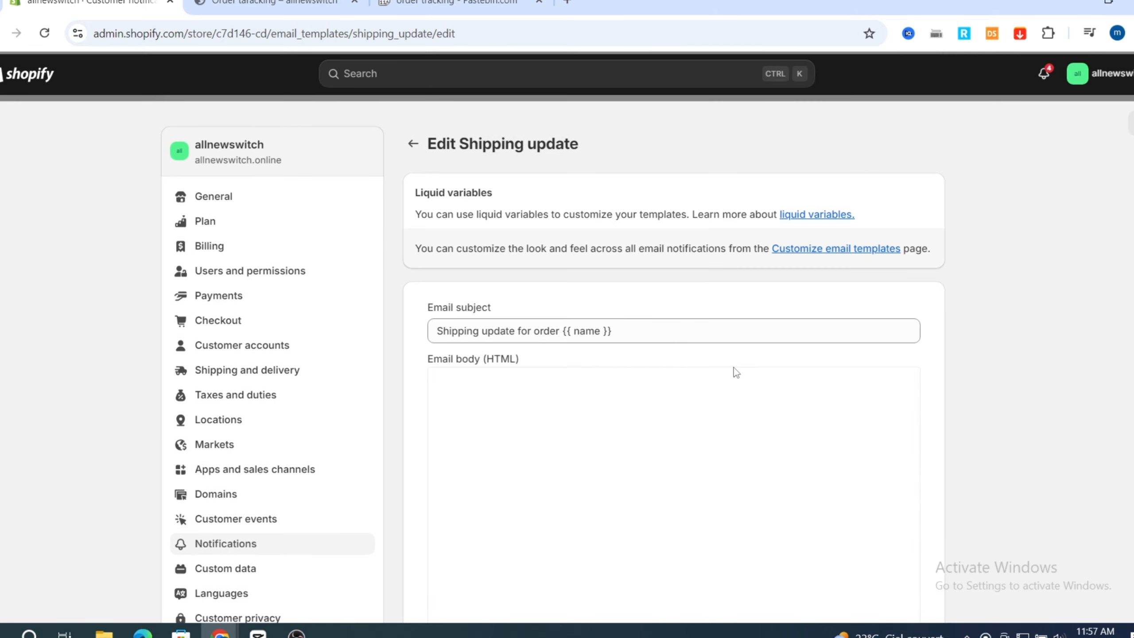
{"action": "scroll", "coordinate": [526, 268], "scroll_direction": "down", "scroll_amount": 3}
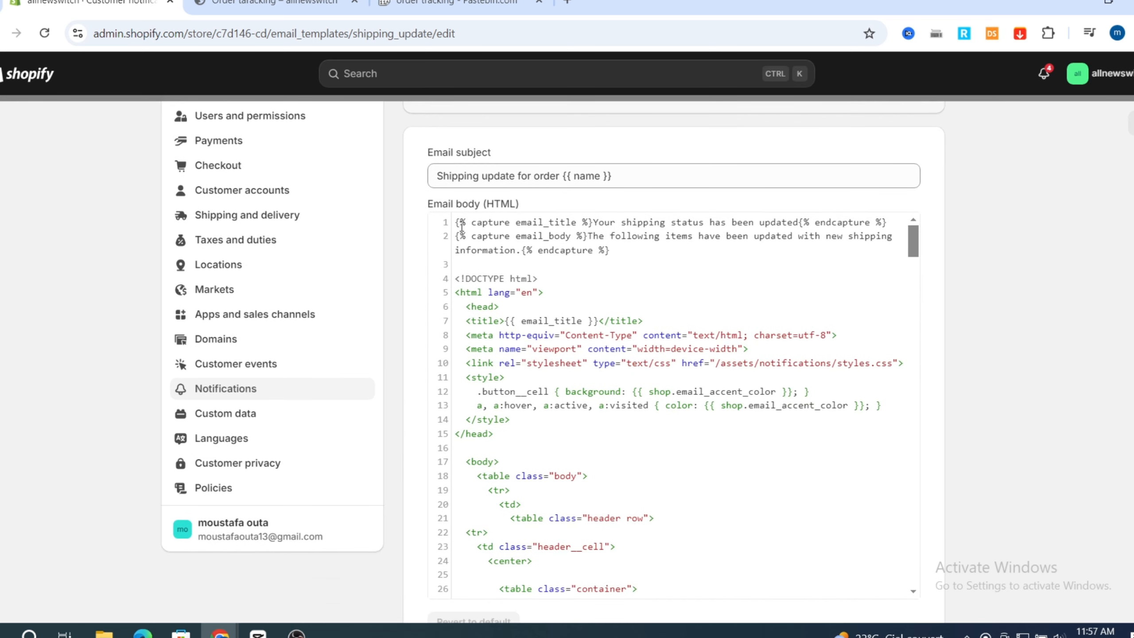
{"action": "left_click_drag", "start_coordinate": [555, 417], "coordinate": [792, 587]}
{"action": "left_click_drag", "start_coordinate": [672, 596], "coordinate": [529, 609]}
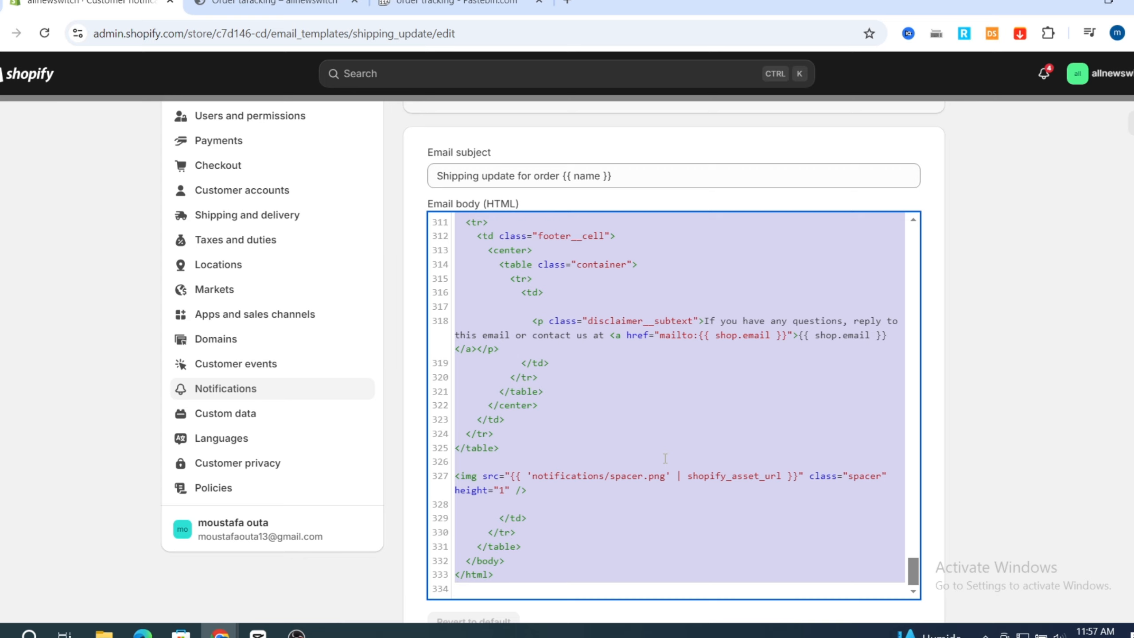
{"action": "key", "text": "BackSpace"}
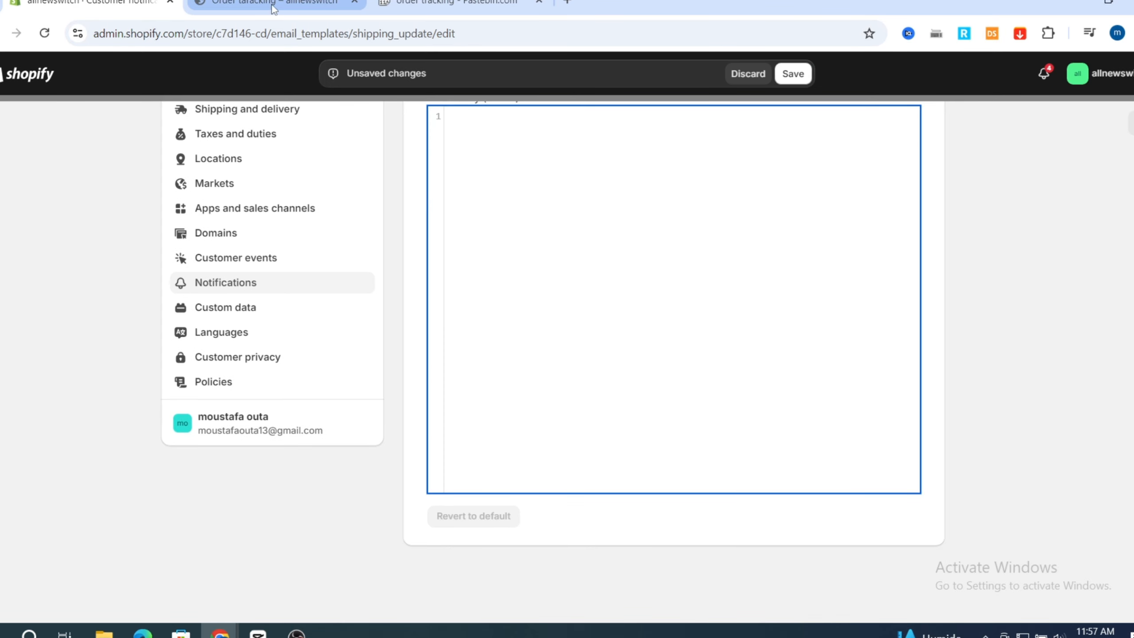
Step: Copy the confirmation email script, lines 37 to 278, from the Pastebin paste and paste it into Shopify's empty Shipping update email body
{"action": "left_click", "coordinate": [451, 4]}
{"action": "scroll", "coordinate": [452, 350], "scroll_direction": "down", "scroll_amount": 2}
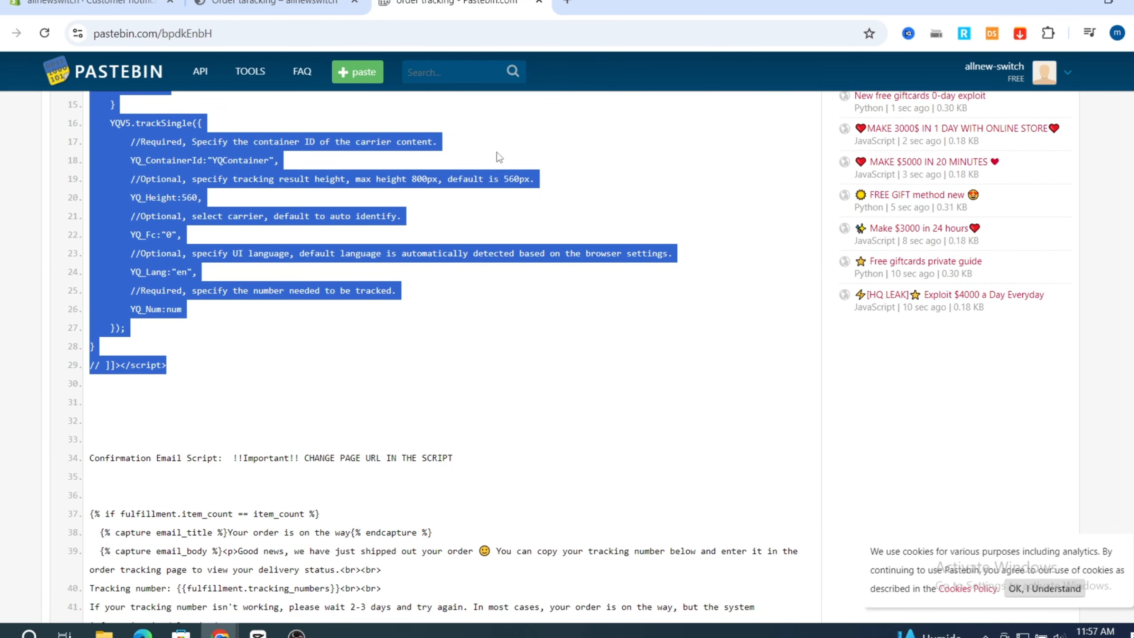
{"action": "scroll", "coordinate": [380, 327], "scroll_direction": "down", "scroll_amount": 2}
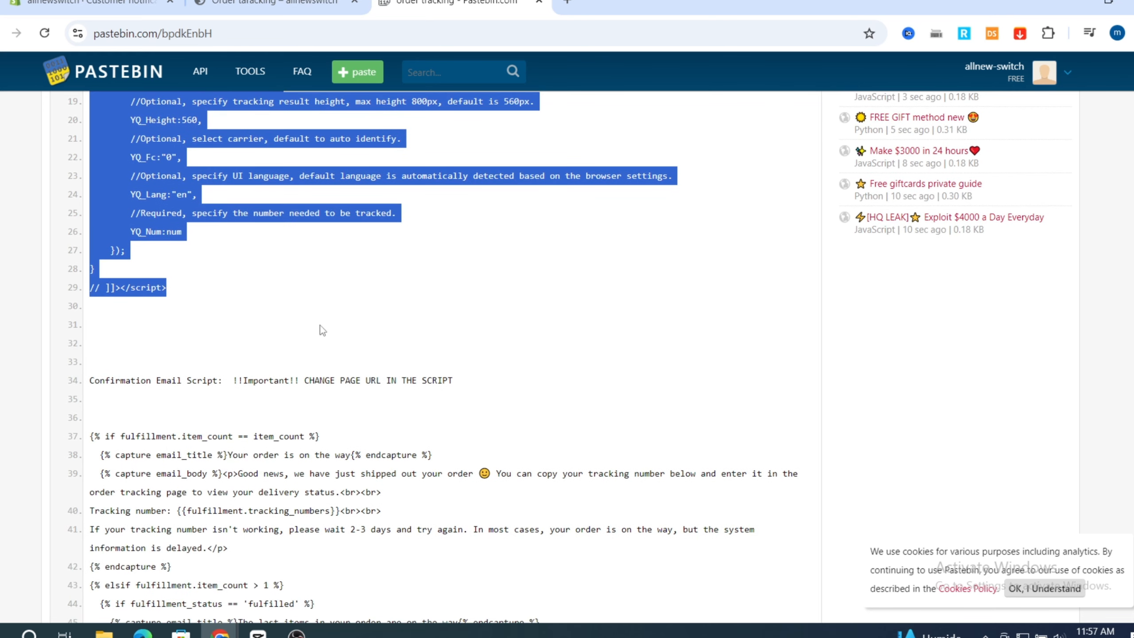
{"action": "scroll", "coordinate": [139, 369], "scroll_direction": "down", "scroll_amount": 2}
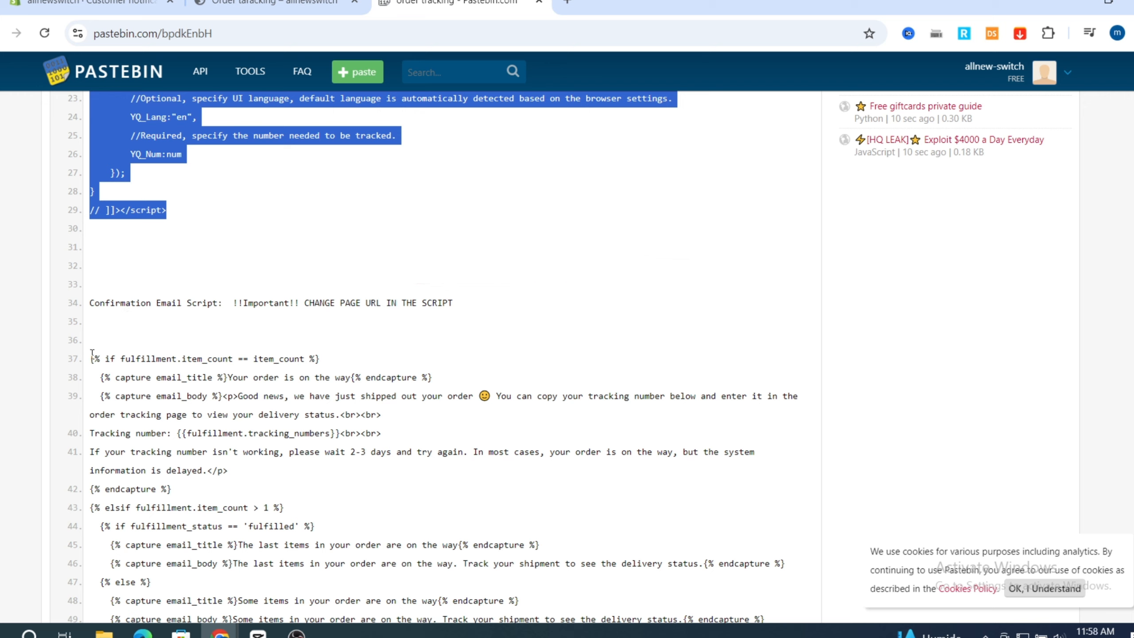
{"action": "left_click_drag", "start_coordinate": [92, 358], "coordinate": [150, 170]}
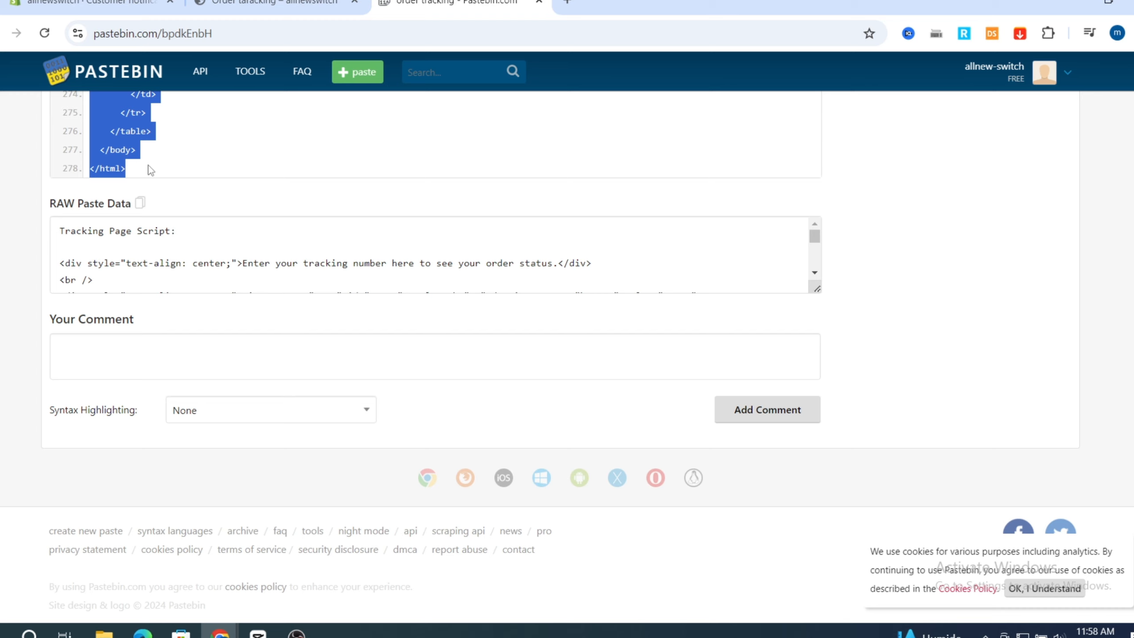
{"action": "right_click", "coordinate": [145, 110]}
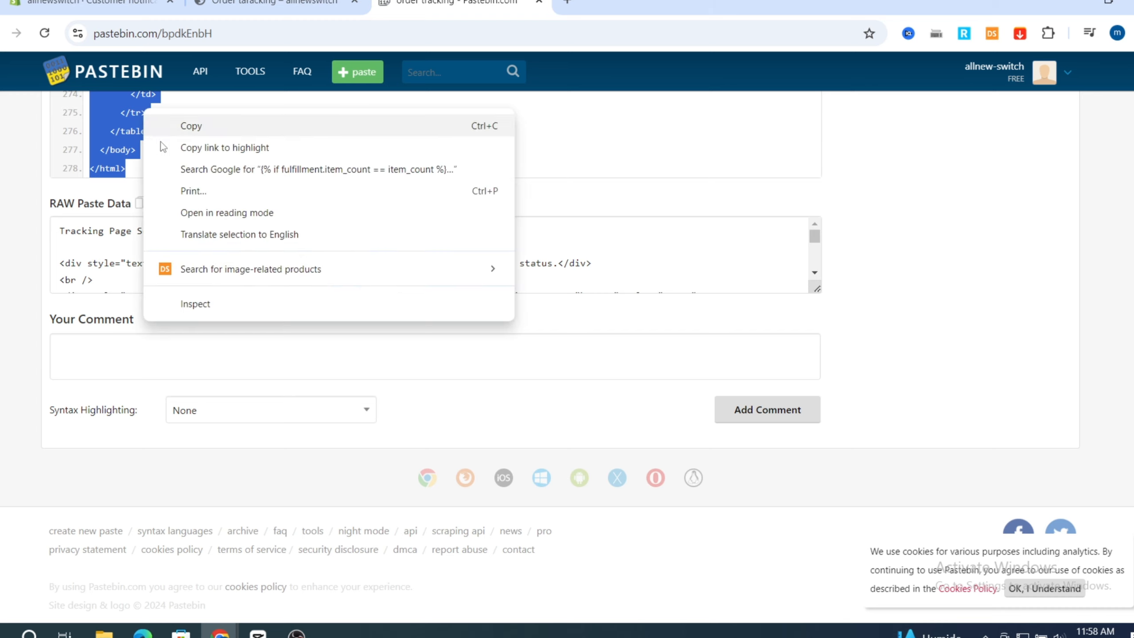
{"action": "left_click", "coordinate": [182, 127]}
{"action": "left_click", "coordinate": [95, 9]}
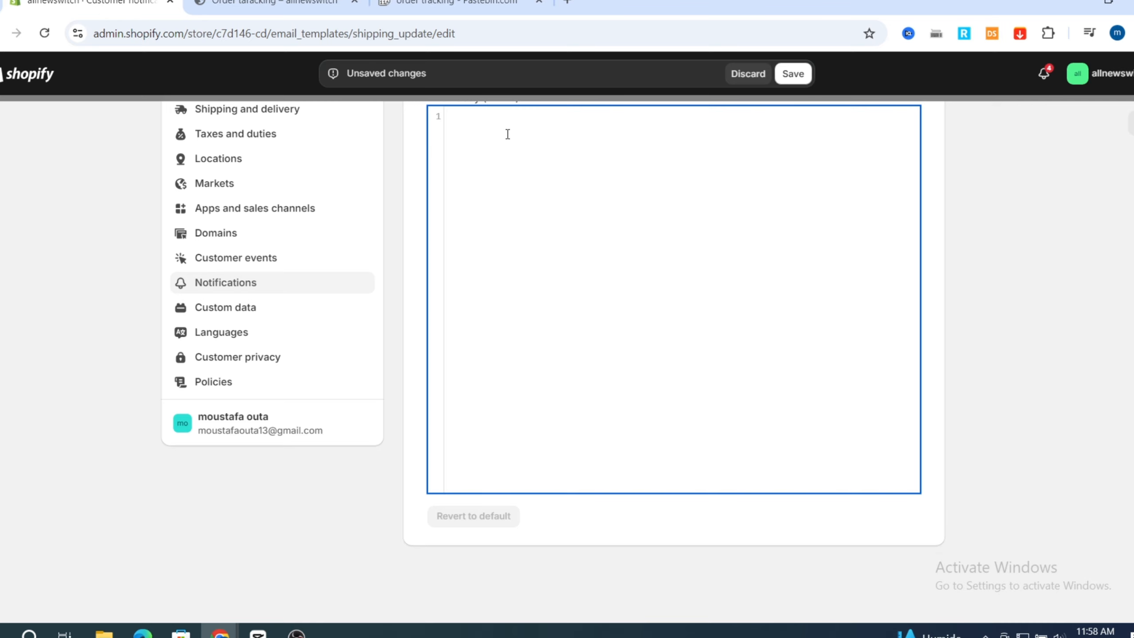
{"action": "key", "text": "ctrl+v"}
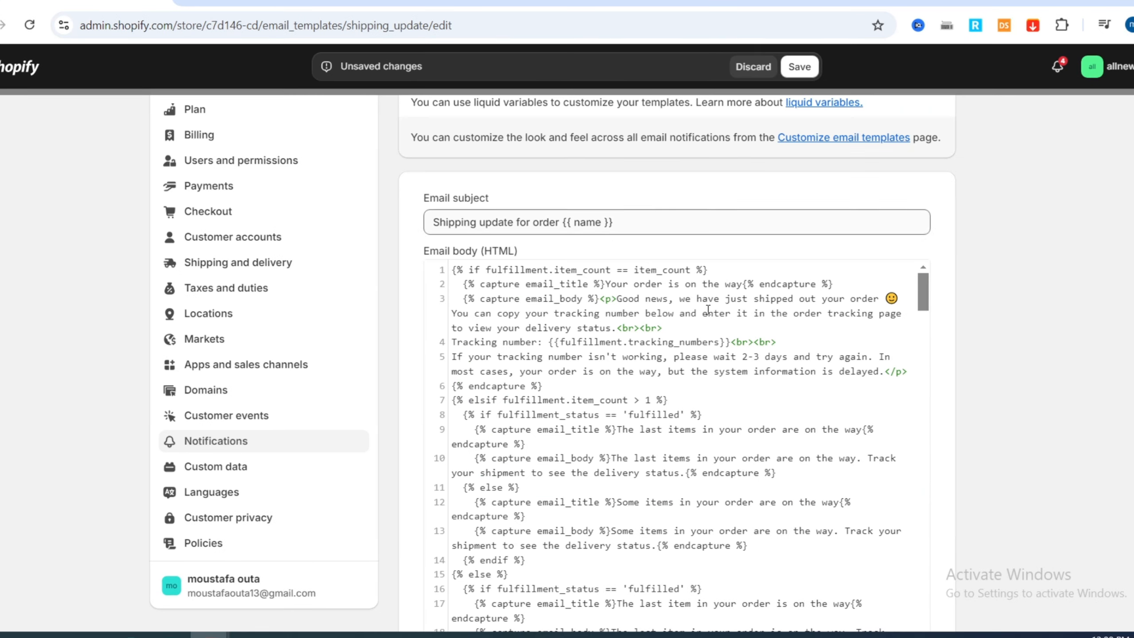
{"action": "scroll", "coordinate": [686, 361], "scroll_direction": "down", "scroll_amount": 12}
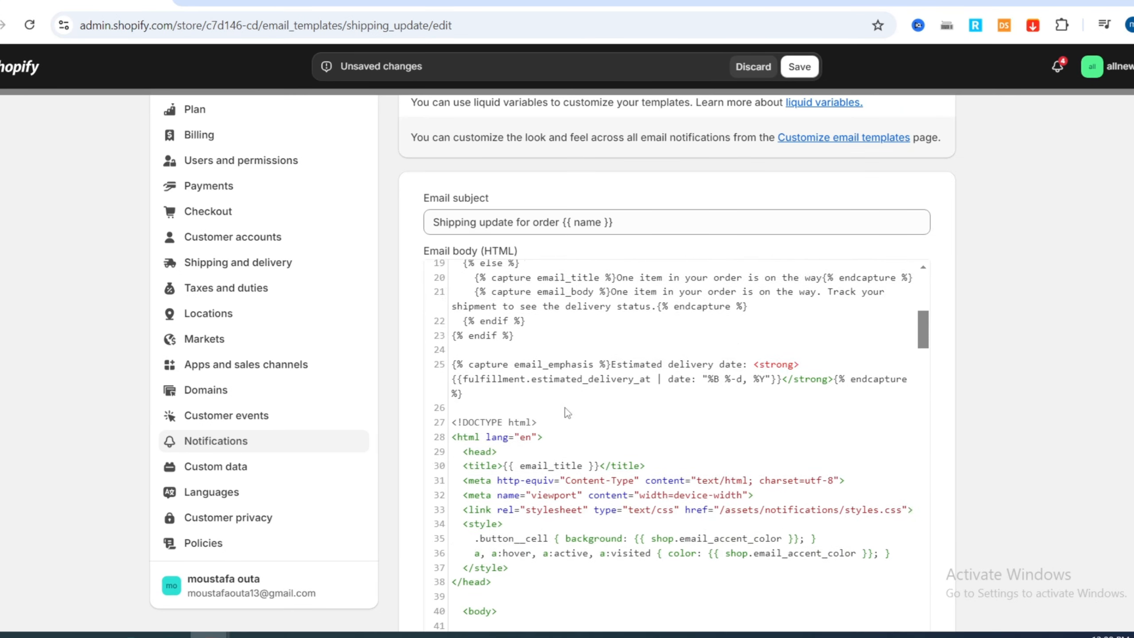
{"action": "scroll", "coordinate": [457, 482], "scroll_direction": "down", "scroll_amount": 9}
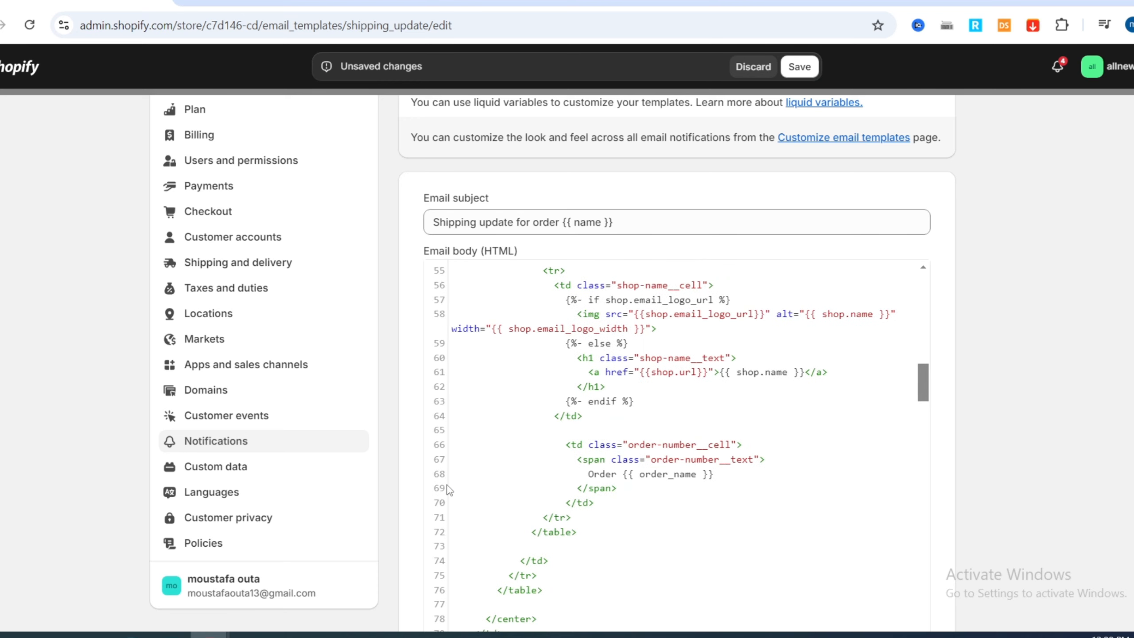
{"action": "scroll", "coordinate": [500, 465], "scroll_direction": "down", "scroll_amount": 11}
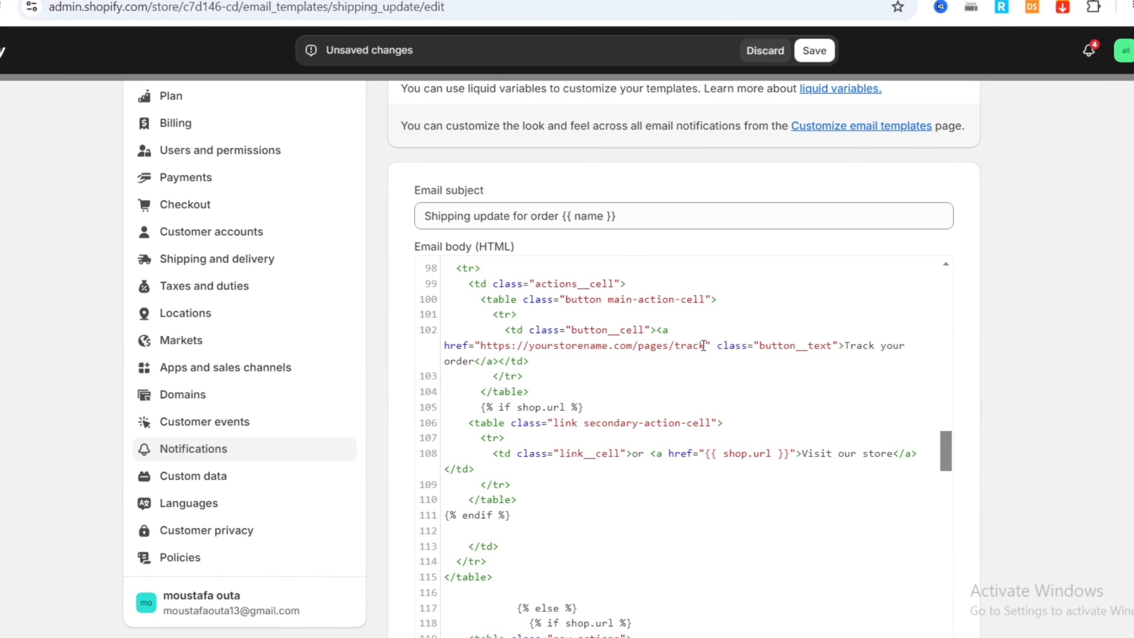
{"action": "left_click_drag", "start_coordinate": [703, 345], "coordinate": [481, 345]}
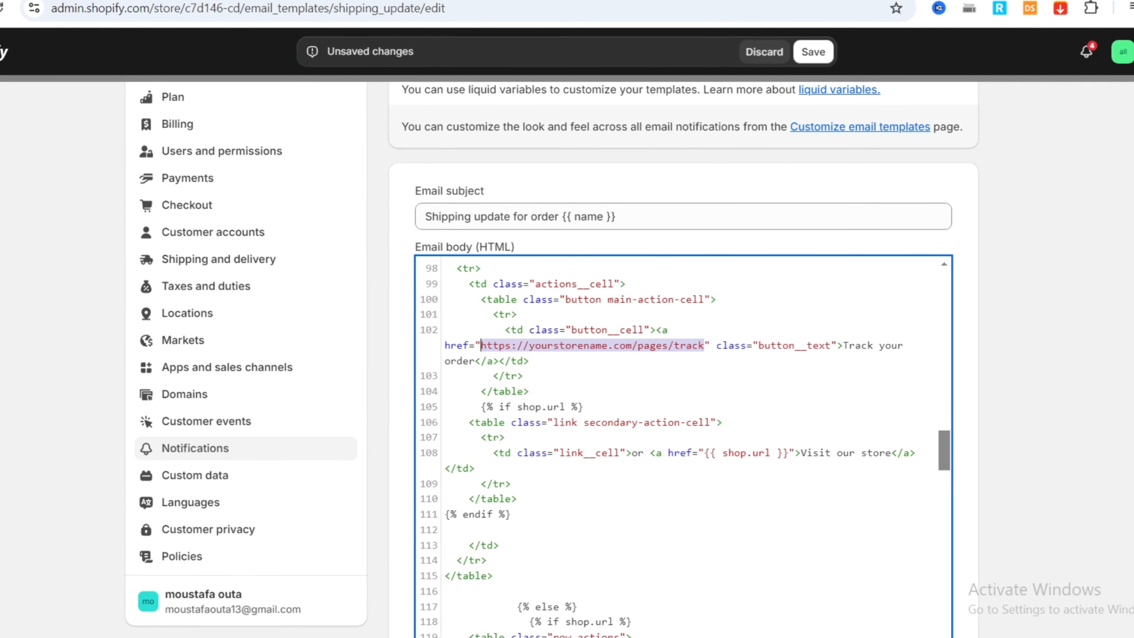
{"action": "left_click", "coordinate": [181, 1]}
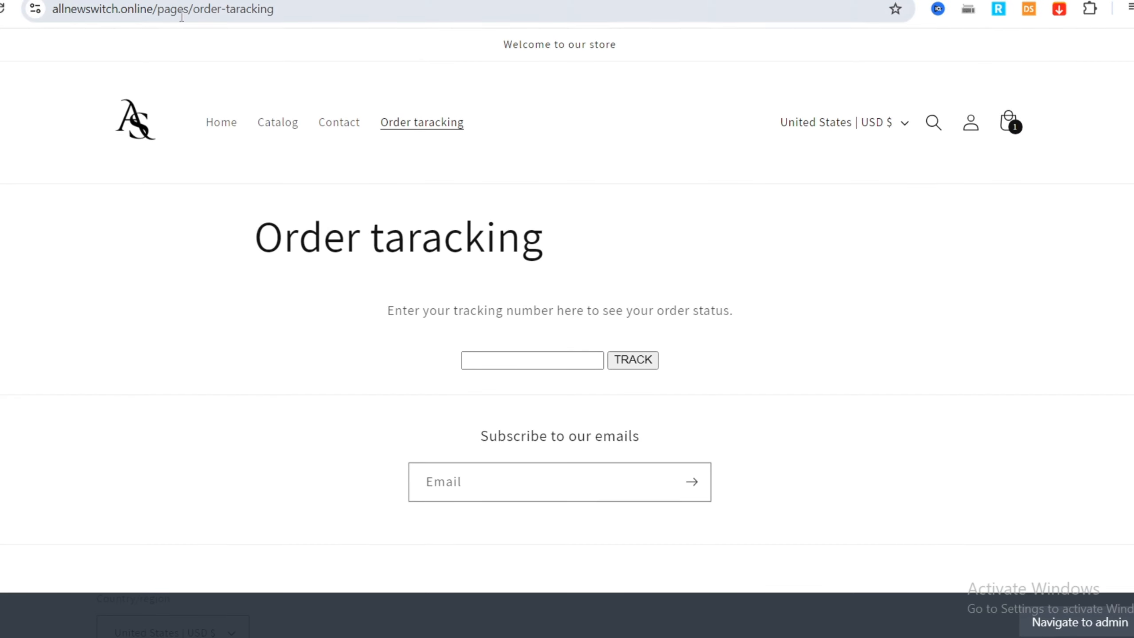
{"action": "left_click", "coordinate": [201, 9]}
{"action": "key", "text": "ctrl+c"}
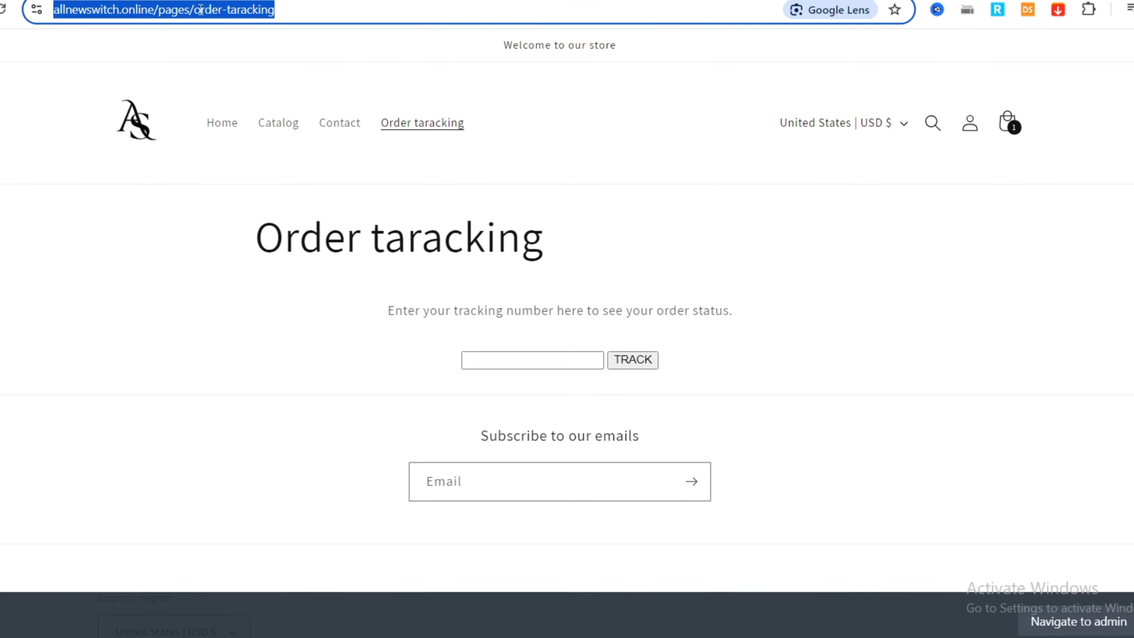
{"action": "left_click", "coordinate": [277, 1]}
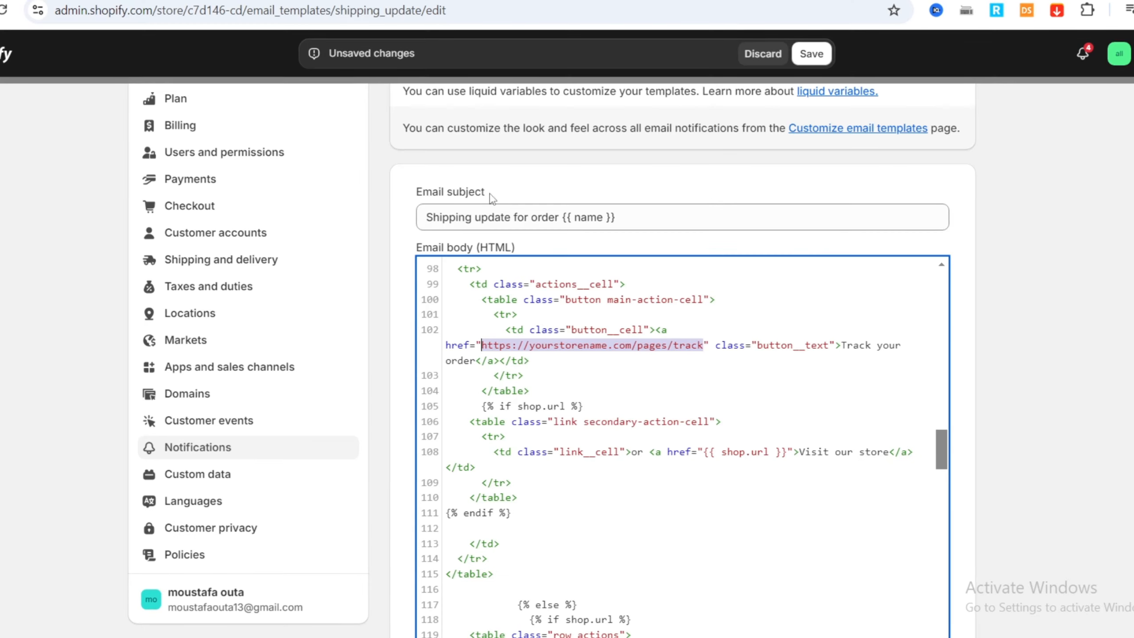
{"action": "key", "text": "ctrl+v"}
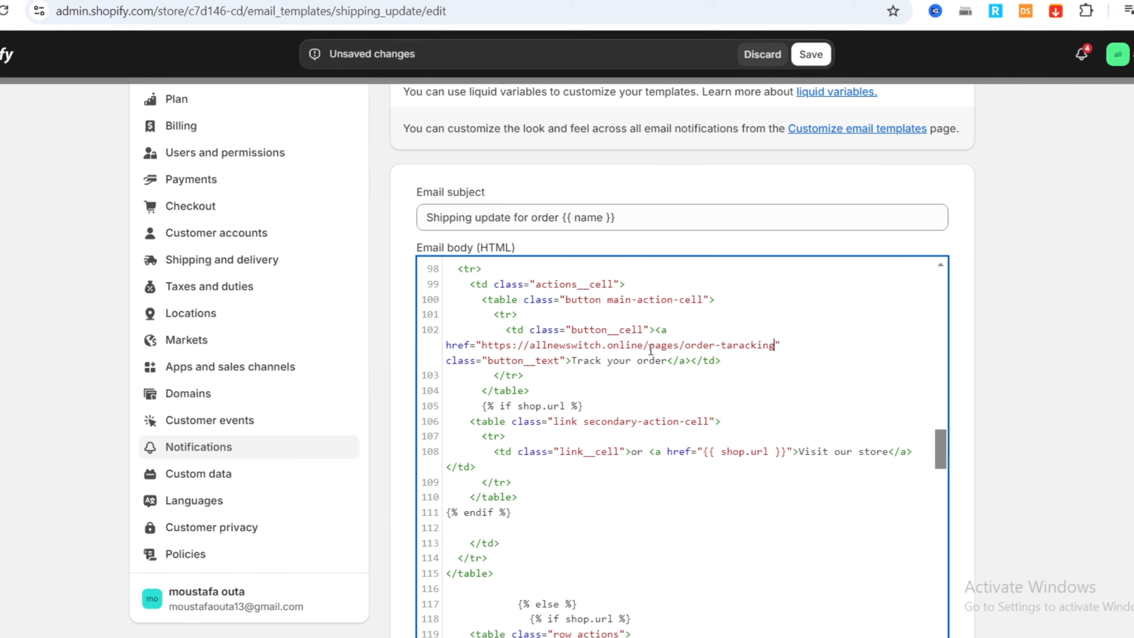
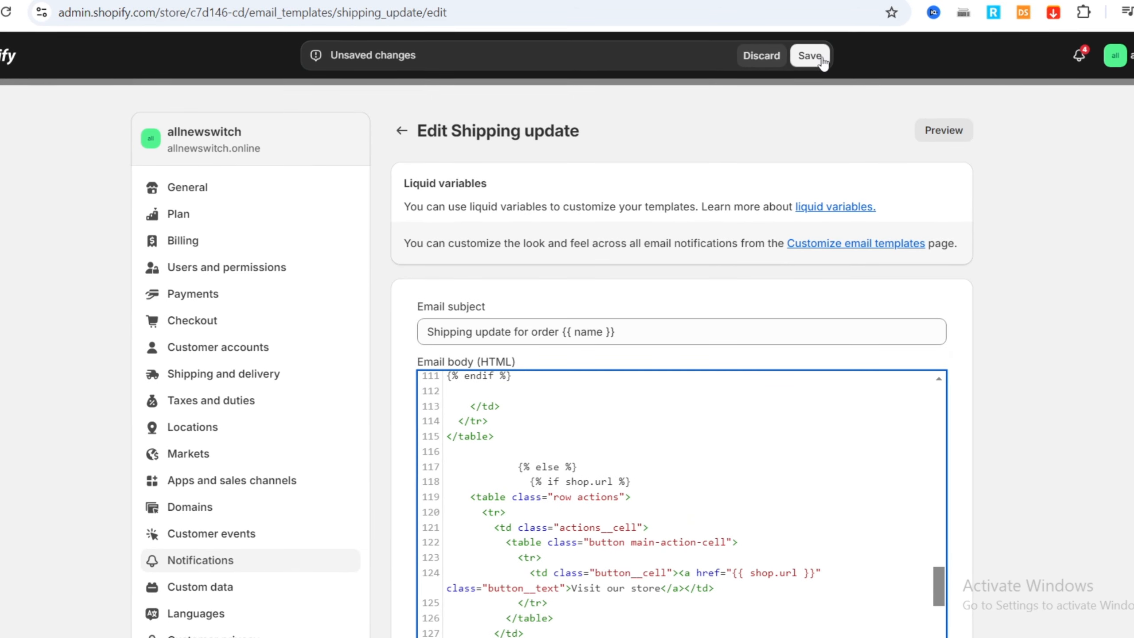
Step: Save the edited Shipping update notification template
{"action": "left_click", "coordinate": [810, 56]}
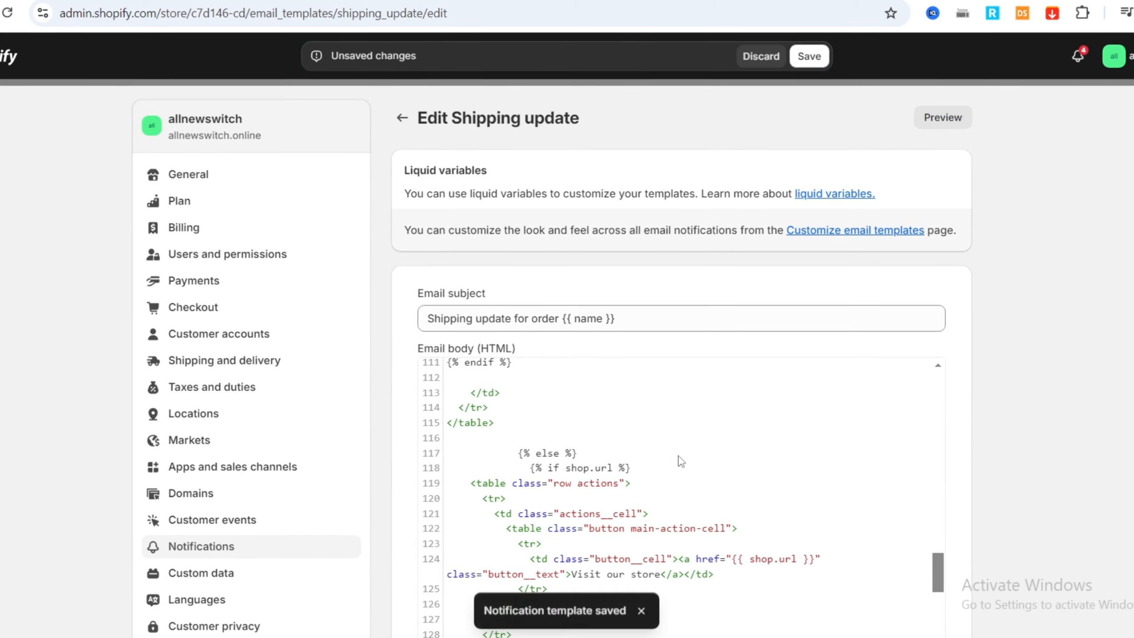
{"action": "left_click", "coordinate": [240, 1]}
{"action": "left_click", "coordinate": [215, 1]}
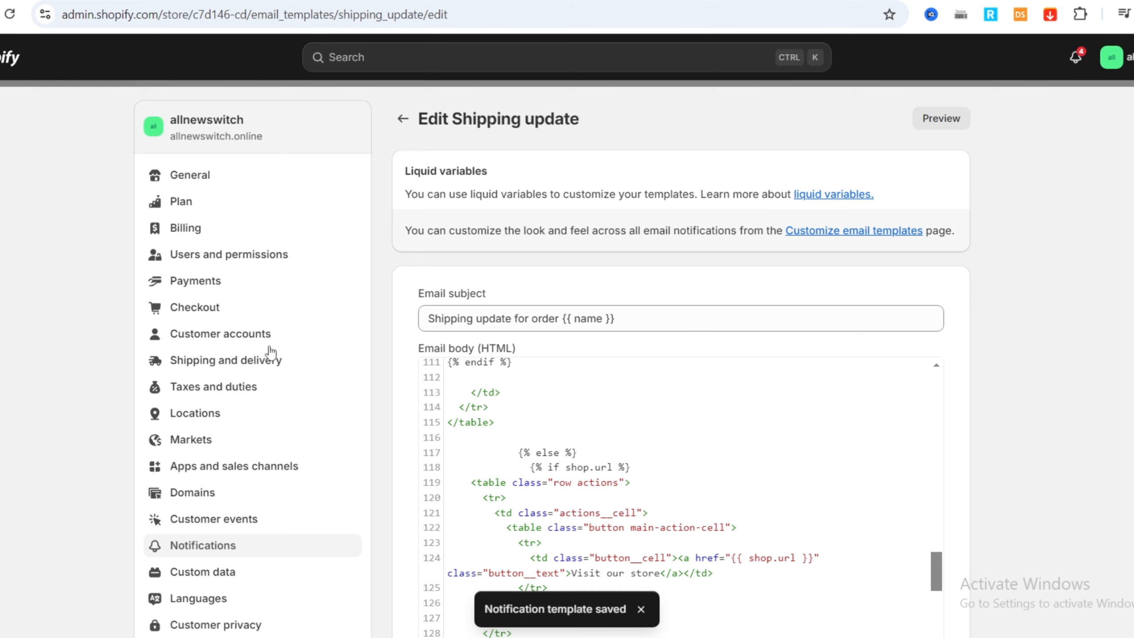
Step: Preview the Shipping update email and examine its message text, tracking number line, Track your order button, shipment items and footer
{"action": "scroll", "coordinate": [942, 341], "scroll_direction": "down", "scroll_amount": 3}
{"action": "scroll", "coordinate": [821, 333], "scroll_direction": "up", "scroll_amount": 4}
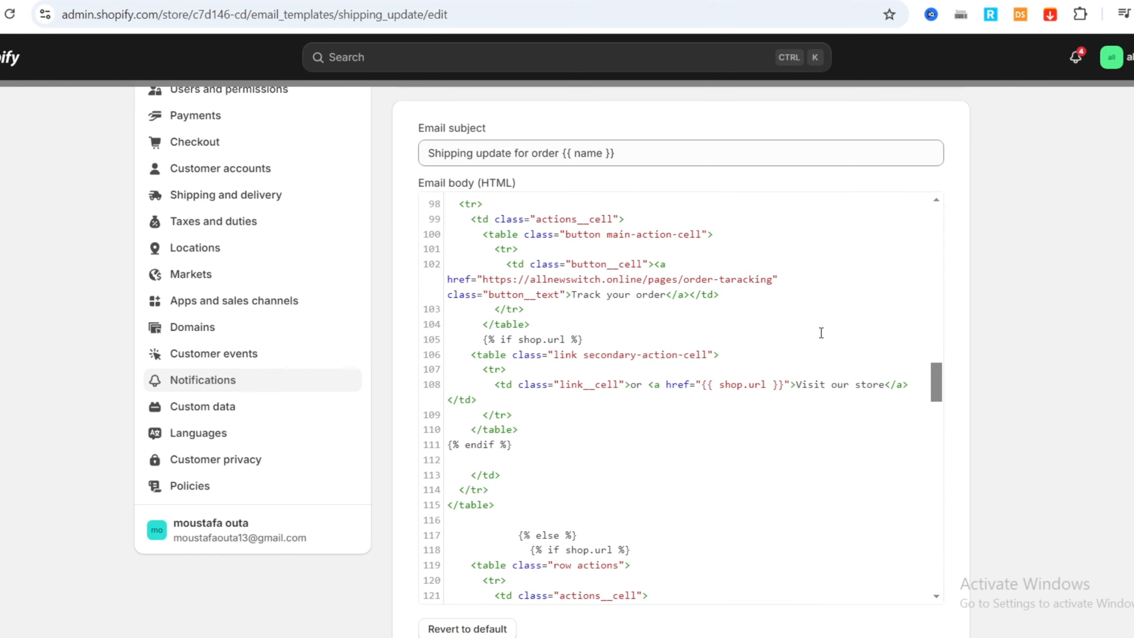
{"action": "scroll", "coordinate": [820, 333], "scroll_direction": "up", "scroll_amount": 2}
{"action": "scroll", "coordinate": [1051, 246], "scroll_direction": "up", "scroll_amount": 4}
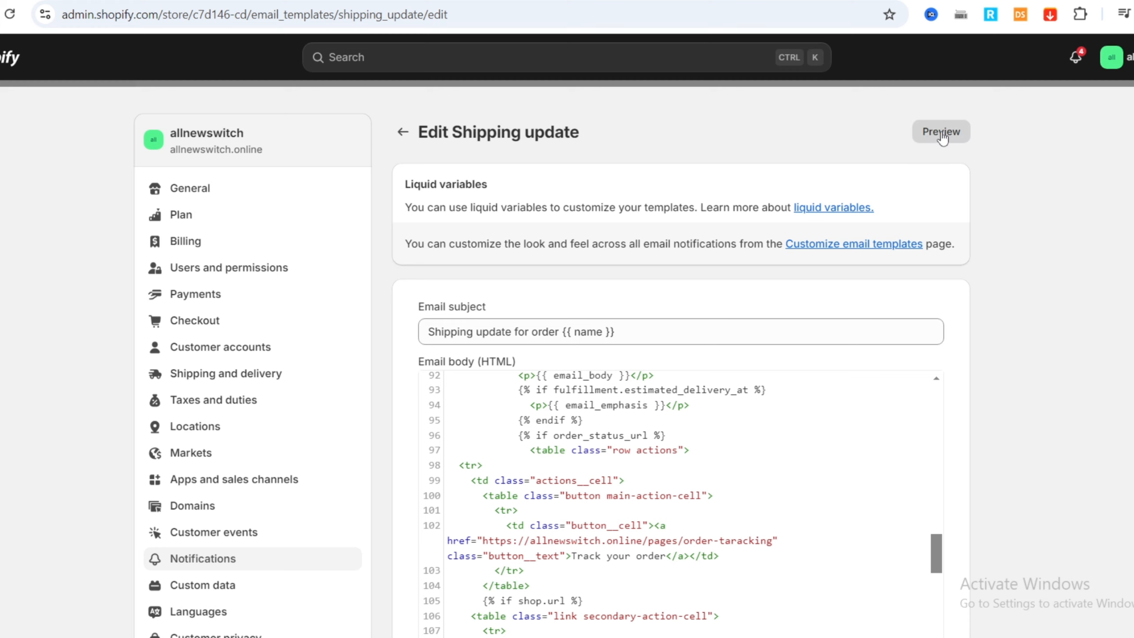
{"action": "left_click", "coordinate": [941, 134]}
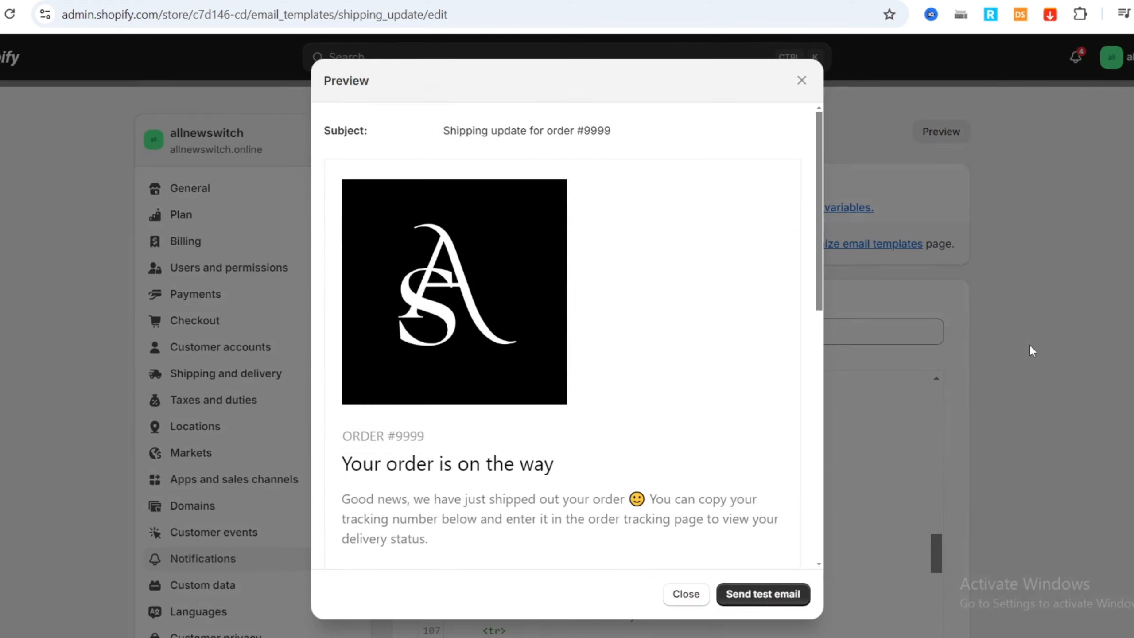
{"action": "scroll", "coordinate": [639, 372], "scroll_direction": "down", "scroll_amount": 5}
{"action": "scroll", "coordinate": [629, 371], "scroll_direction": "down", "scroll_amount": 3}
{"action": "scroll", "coordinate": [639, 348], "scroll_direction": "up", "scroll_amount": 5}
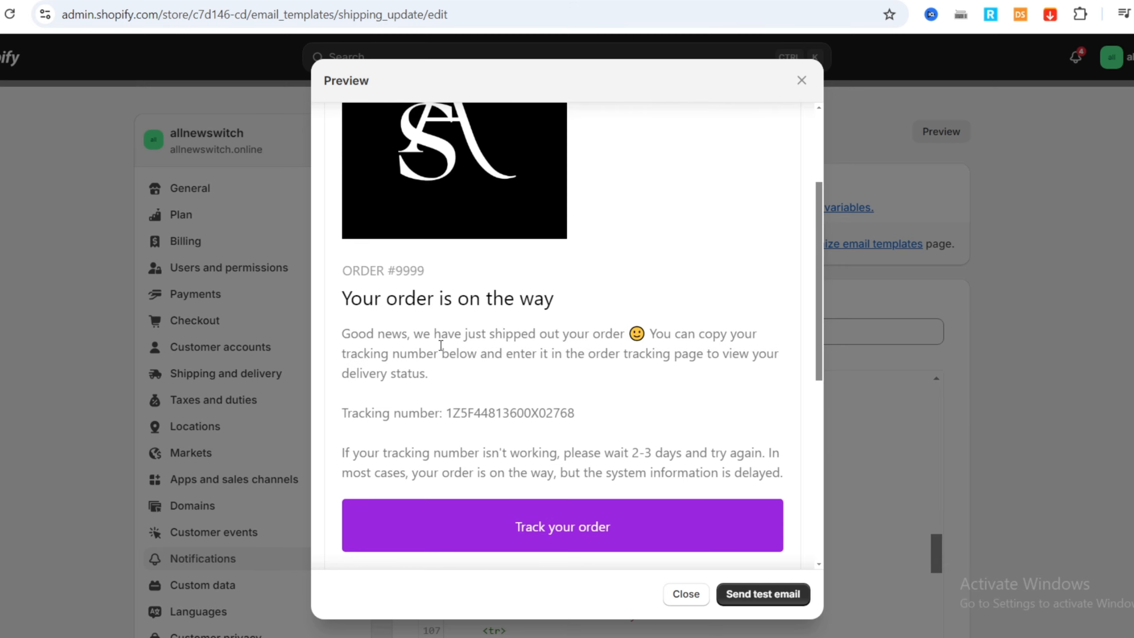
{"action": "scroll", "coordinate": [721, 371], "scroll_direction": "down", "scroll_amount": 2}
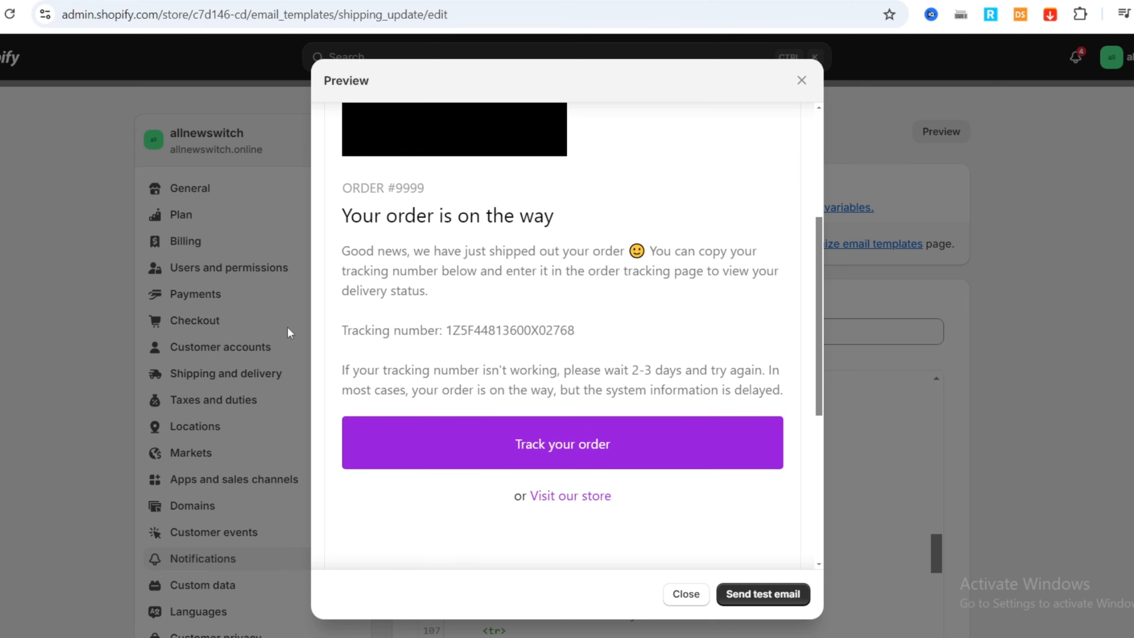
{"action": "scroll", "coordinate": [630, 352], "scroll_direction": "down", "scroll_amount": 2}
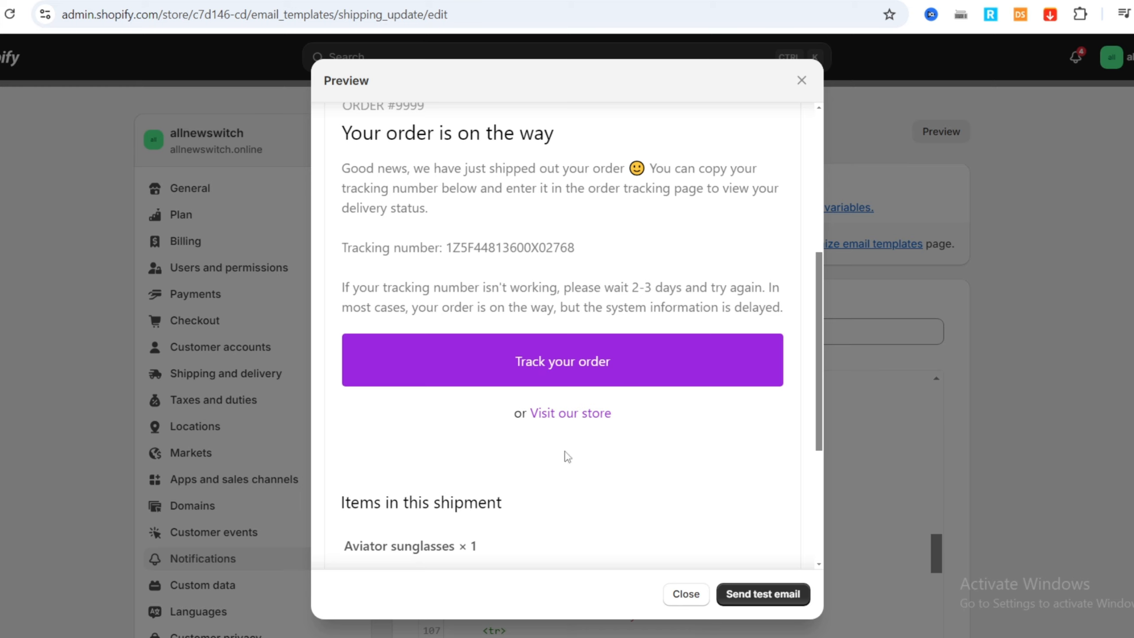
{"action": "scroll", "coordinate": [632, 447], "scroll_direction": "down", "scroll_amount": 6}
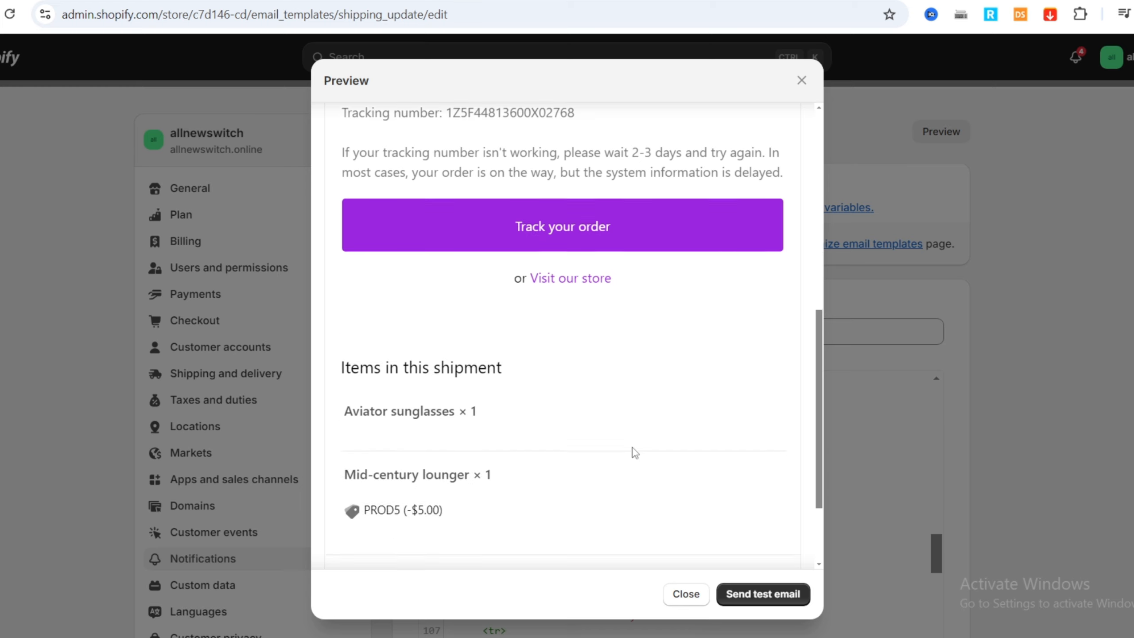
{"action": "scroll", "coordinate": [731, 499], "scroll_direction": "up", "scroll_amount": 13}
{"action": "scroll", "coordinate": [732, 499], "scroll_direction": "up", "scroll_amount": 1}
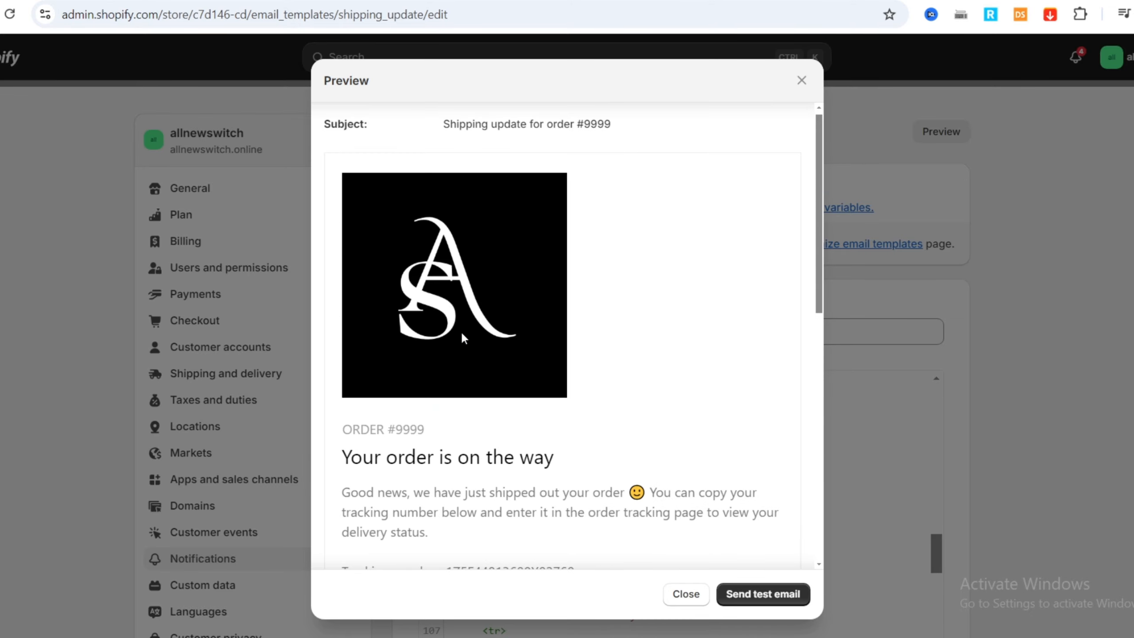
{"action": "scroll", "coordinate": [463, 338], "scroll_direction": "down", "scroll_amount": 10}
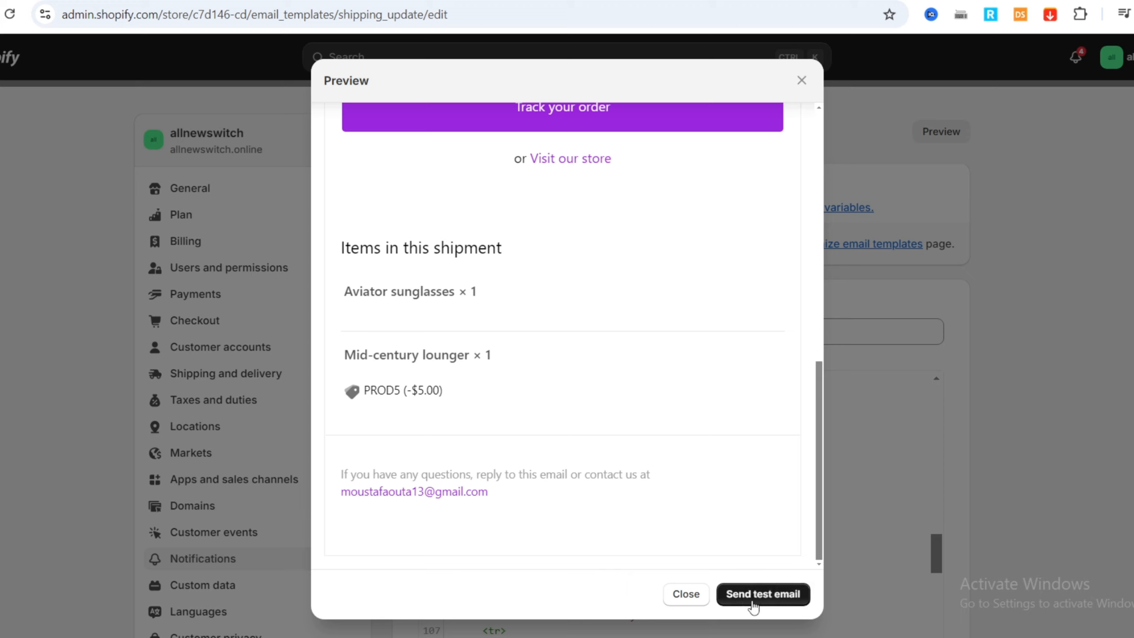